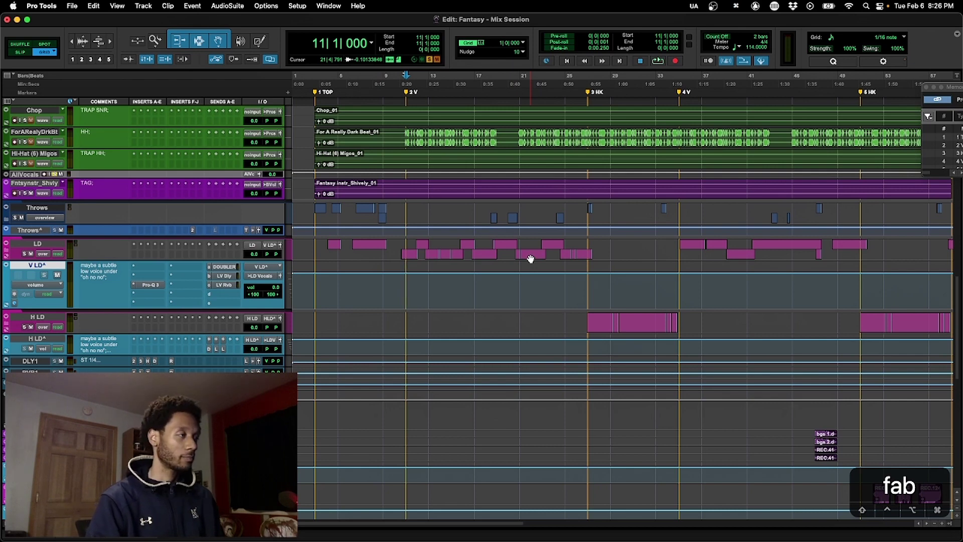
Play the verse from bar 11 and enlarge the timeline around it, stopping playback at the end.
key(space)
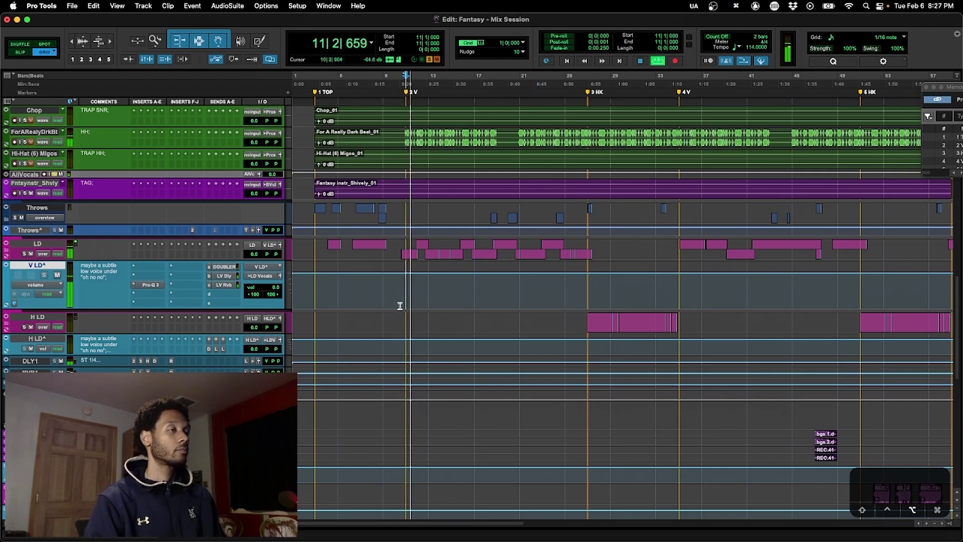
key(super+bracketright)
scroll(400, 305, up, 2)
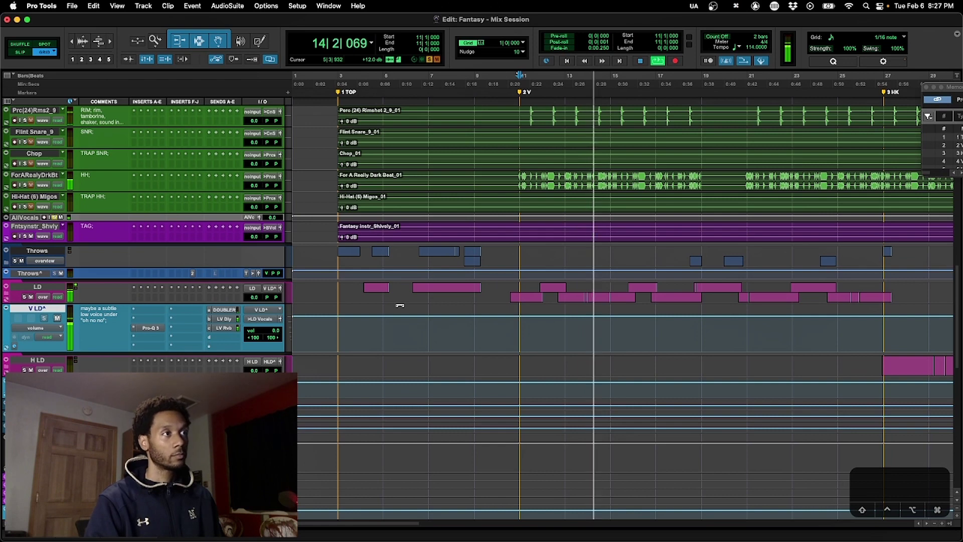
key(space)
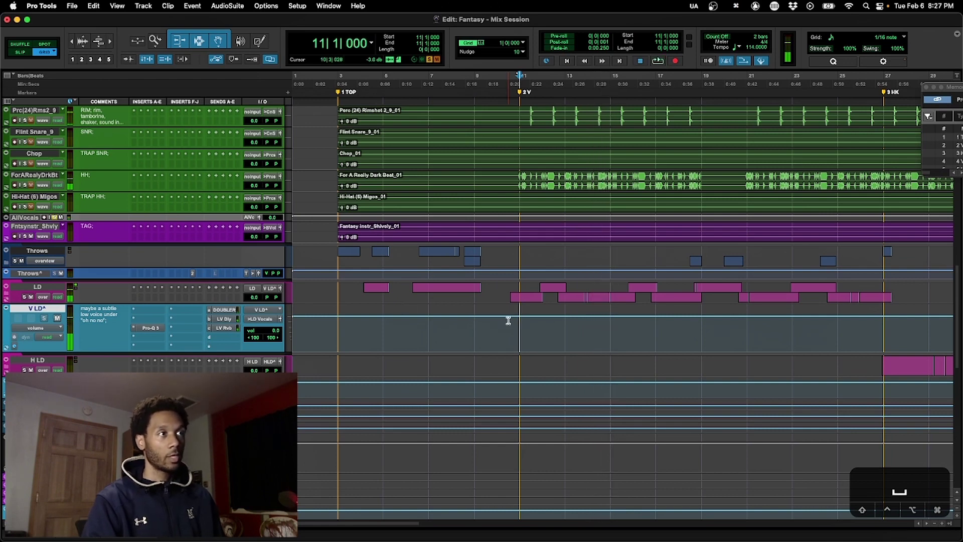
Select bars 19 to 27 on the V LD^ track and open its Pro-Q 3 insert.
drag(611, 332, 868, 332)
drag(656, 326, 701, 326)
shift+click(884, 327)
click(160, 328)
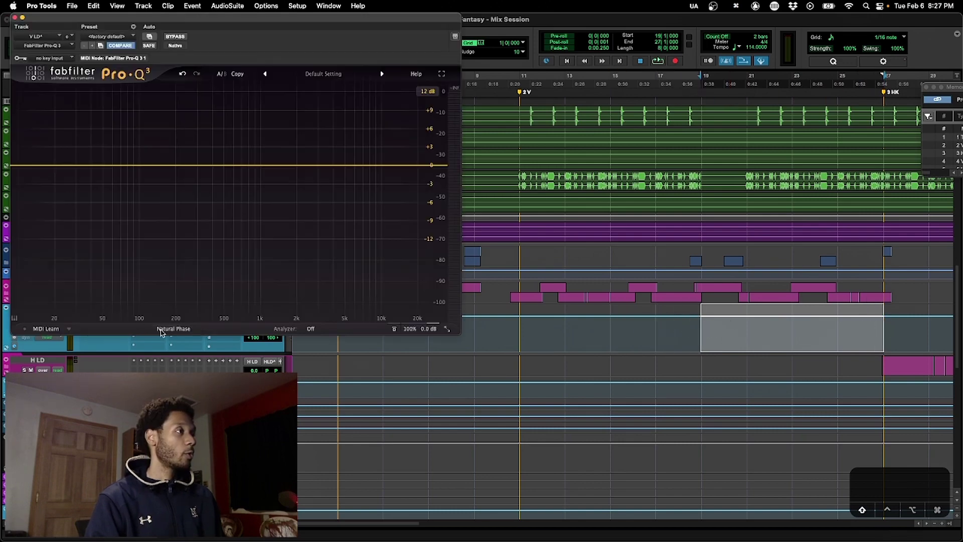
drag(419, 23, 511, 130)
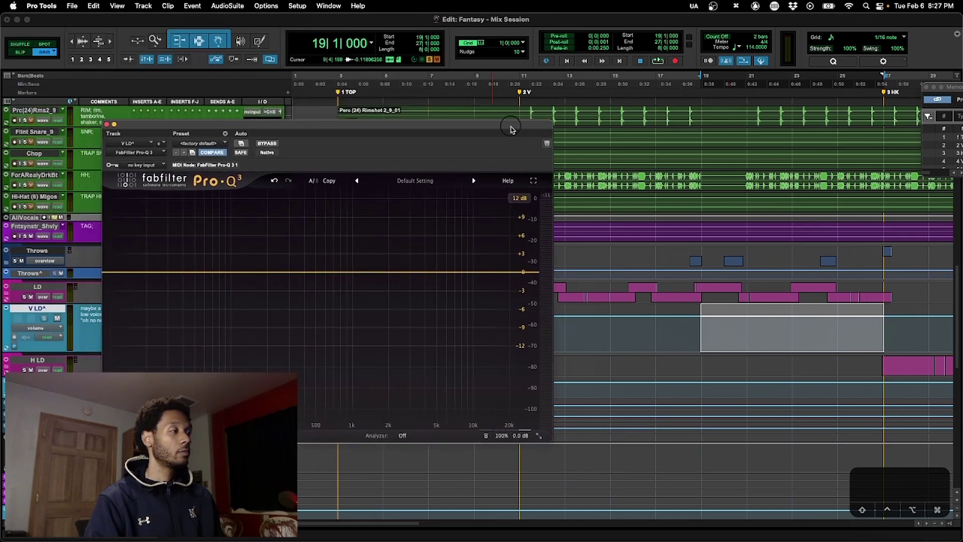
Enable the Pre and Post analyzer in Pro-Q 3 and play the selected verse section with the spectrum shown.
click(403, 436)
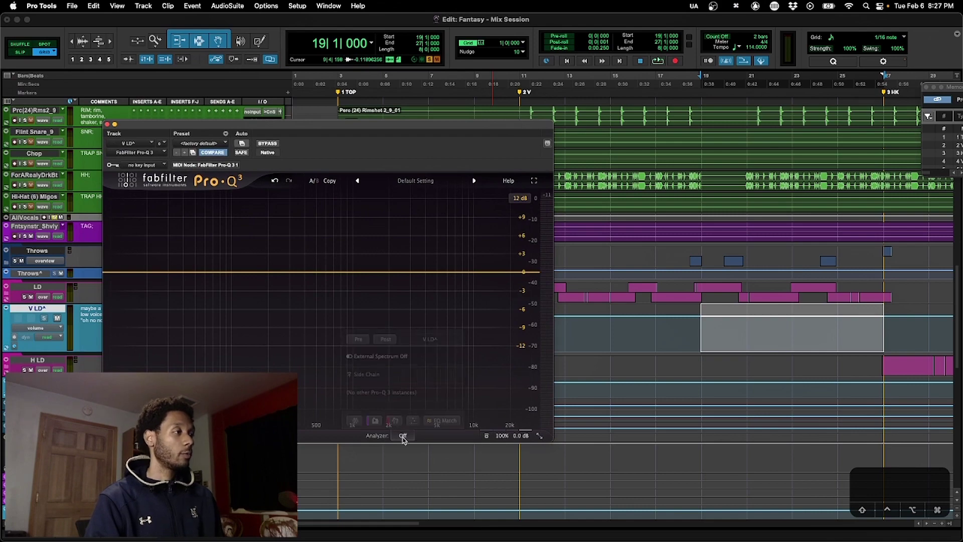
click(380, 339)
drag(412, 132, 531, 42)
key(space)
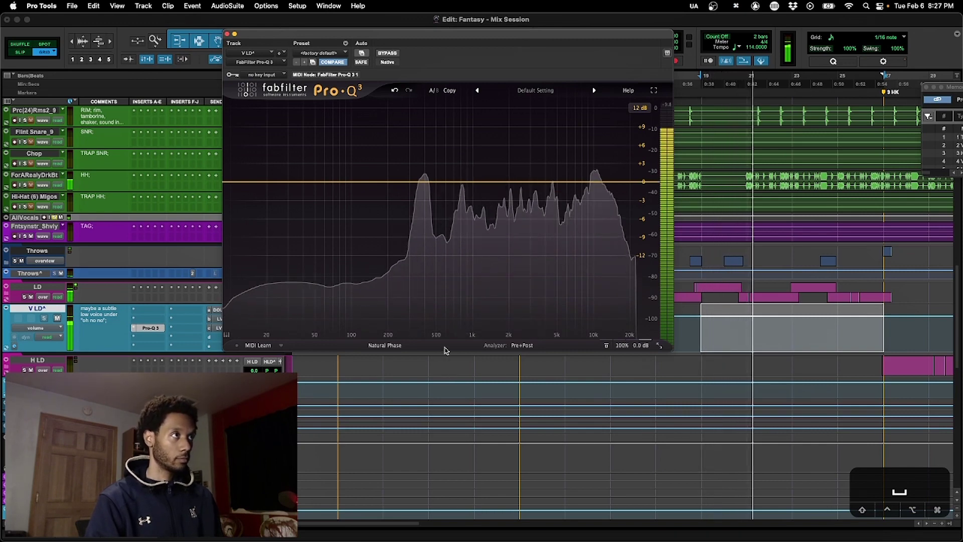
key(space)
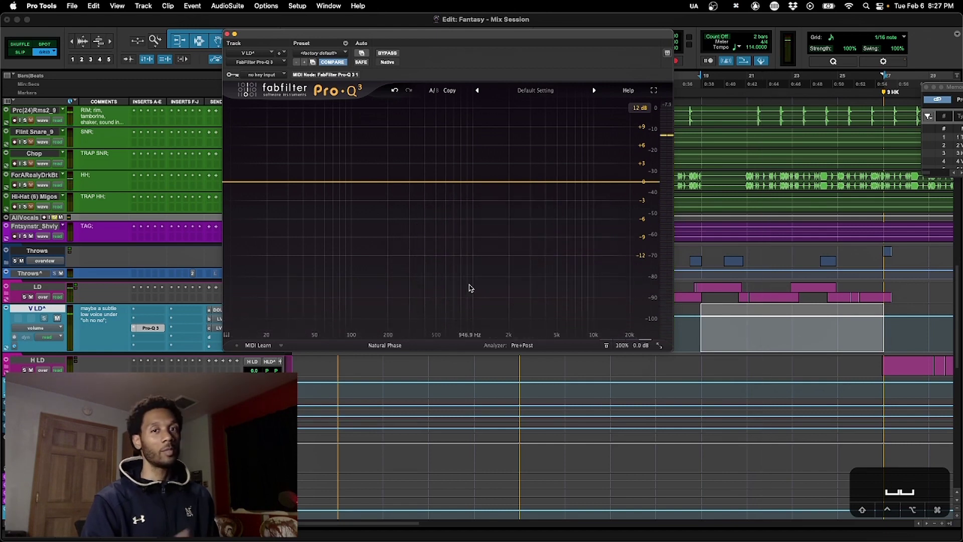
Switch off both the Pre and Post spectrum displays of the analyzer.
click(517, 346)
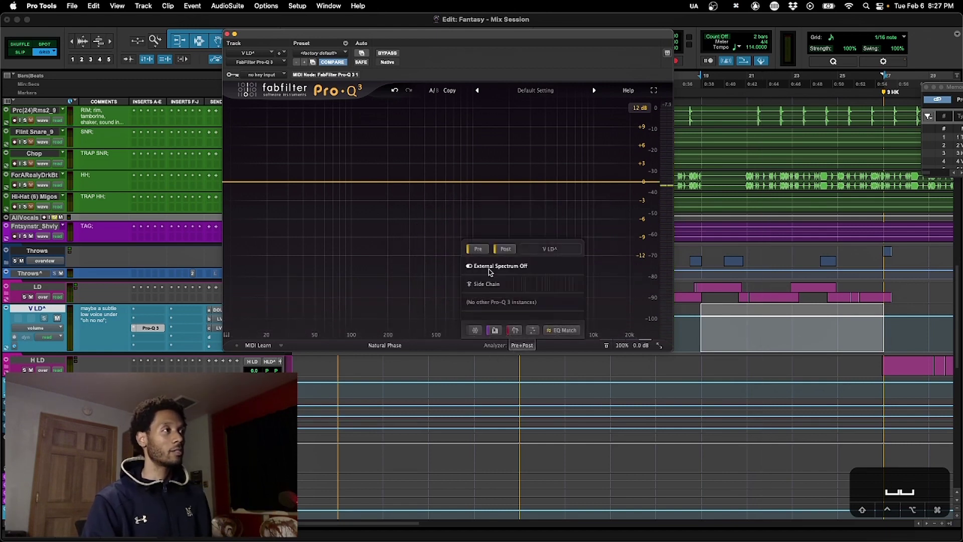
click(478, 249)
click(505, 249)
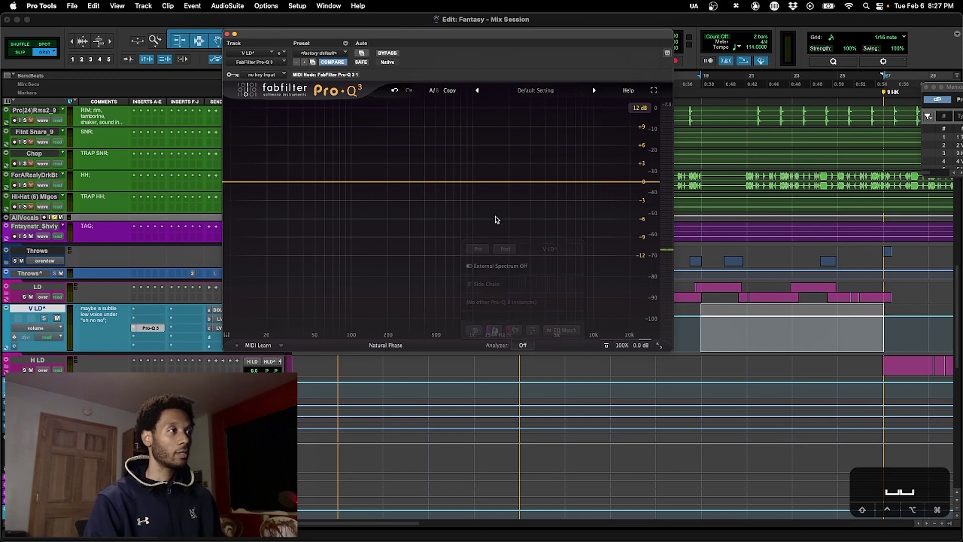
Add a bell band to the EQ and tune it to about 128 Hz while soloing it during playback.
click(374, 184)
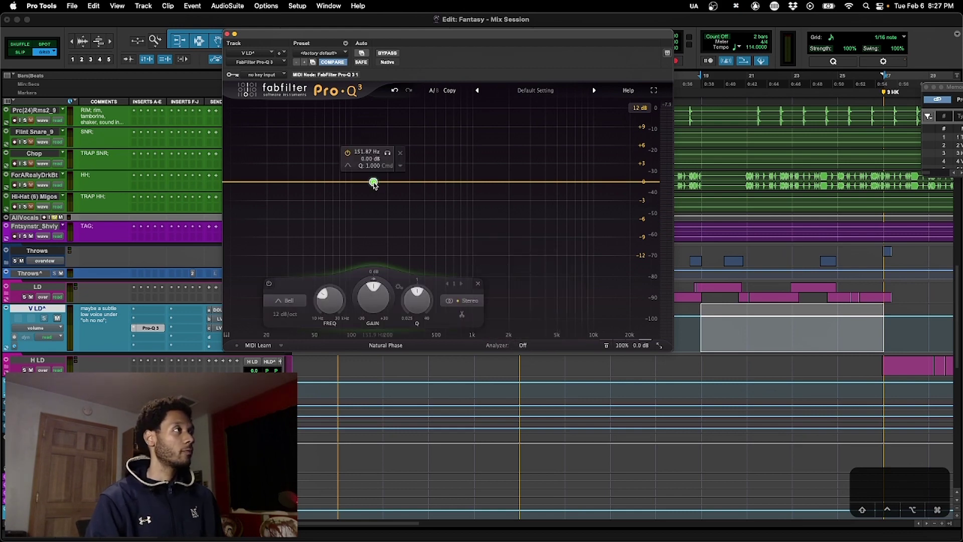
key(space)
click(387, 154)
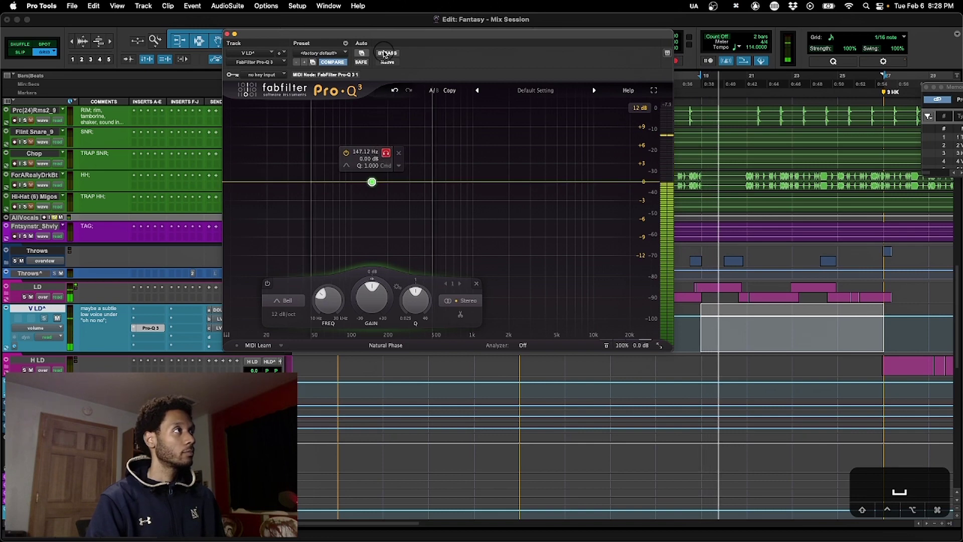
mouse_move(385, 54)
mouse_down()
mouse_move(375, 51)
mouse_move(404, 51)
mouse_move(378, 52)
mouse_up()
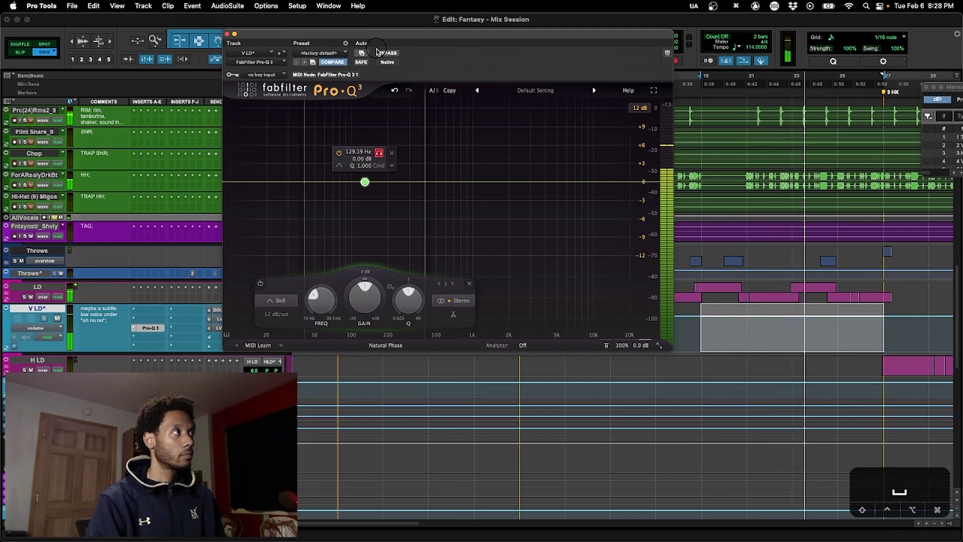
drag(376, 51, 376, 51)
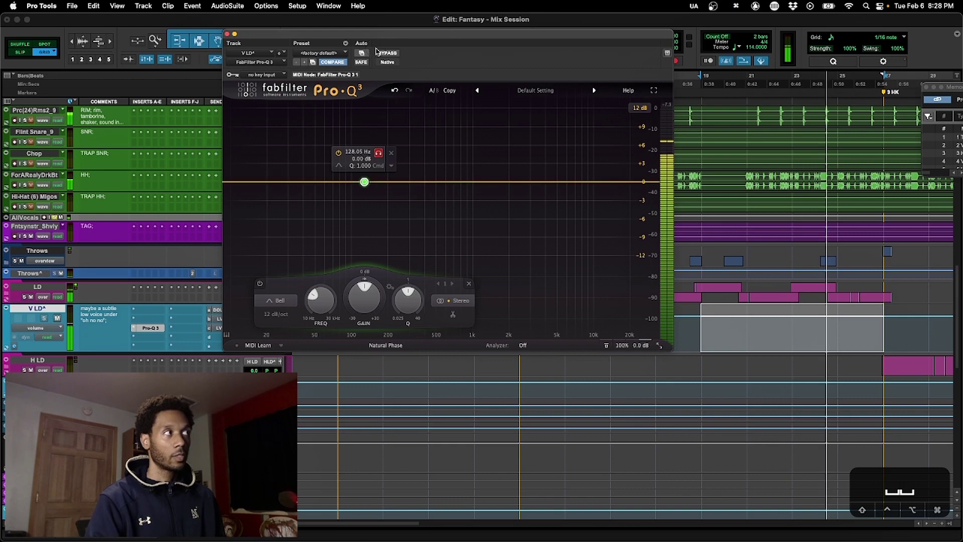
key(space)
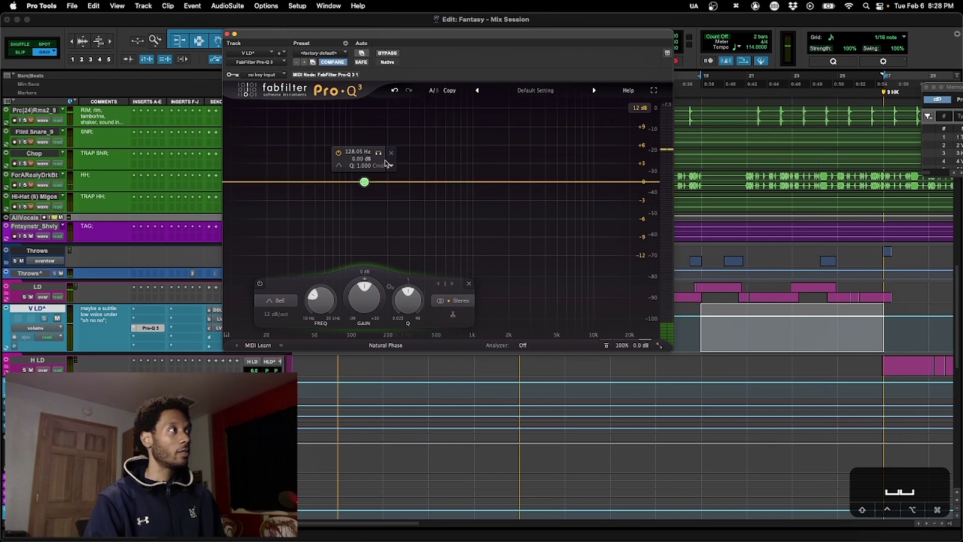
click(379, 155)
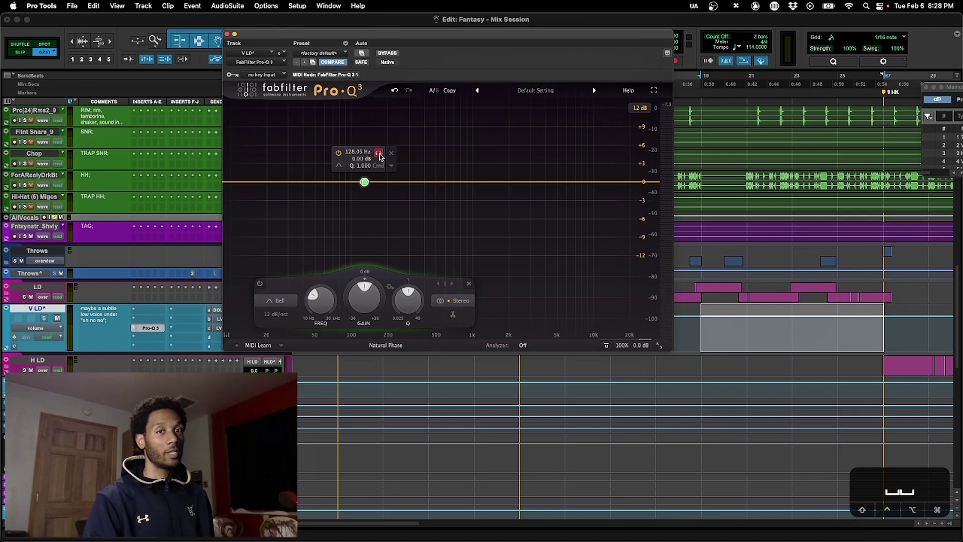
Play the selection while cutting the bell band to about -7 dB, then return its gain to 0 dB.
key(space)
scroll(369, 332, down, 5)
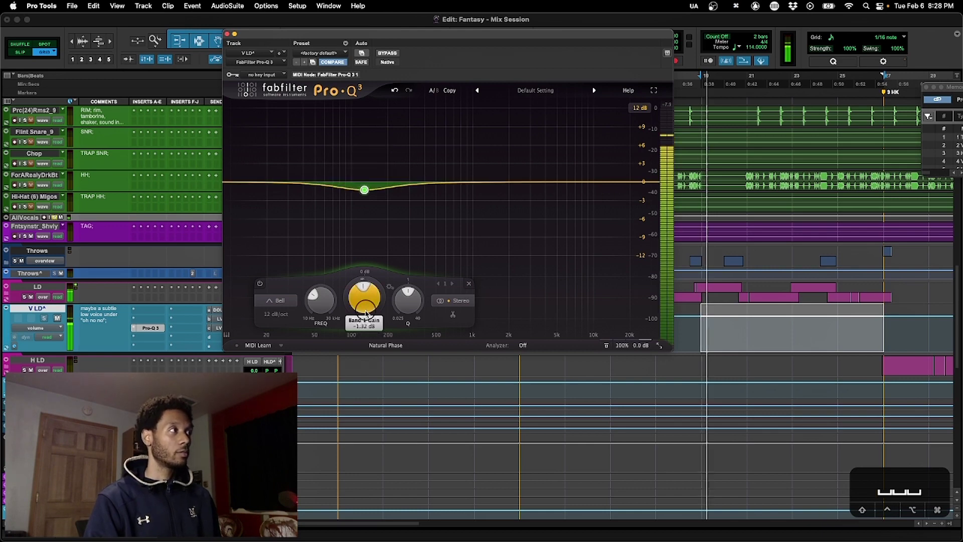
scroll(370, 332, down, 4)
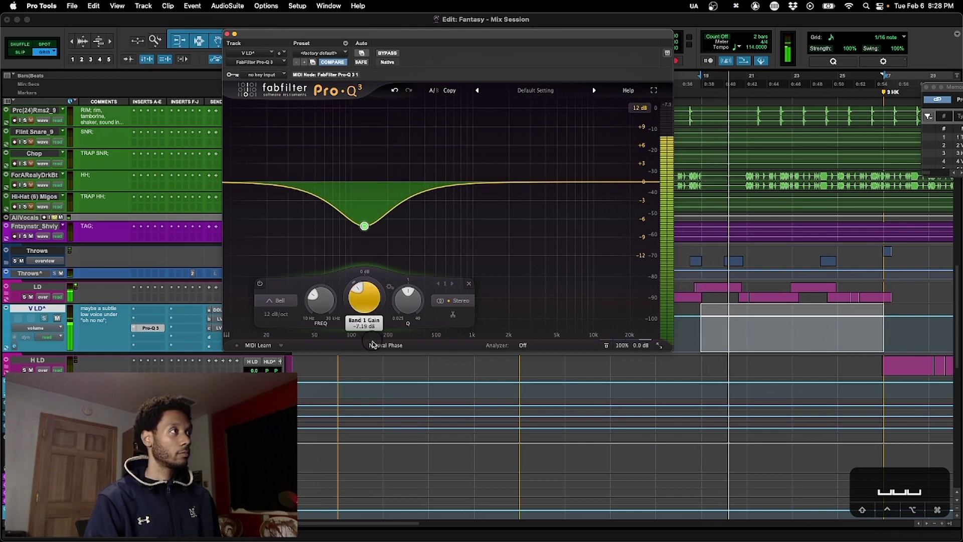
scroll(373, 341, up, 1)
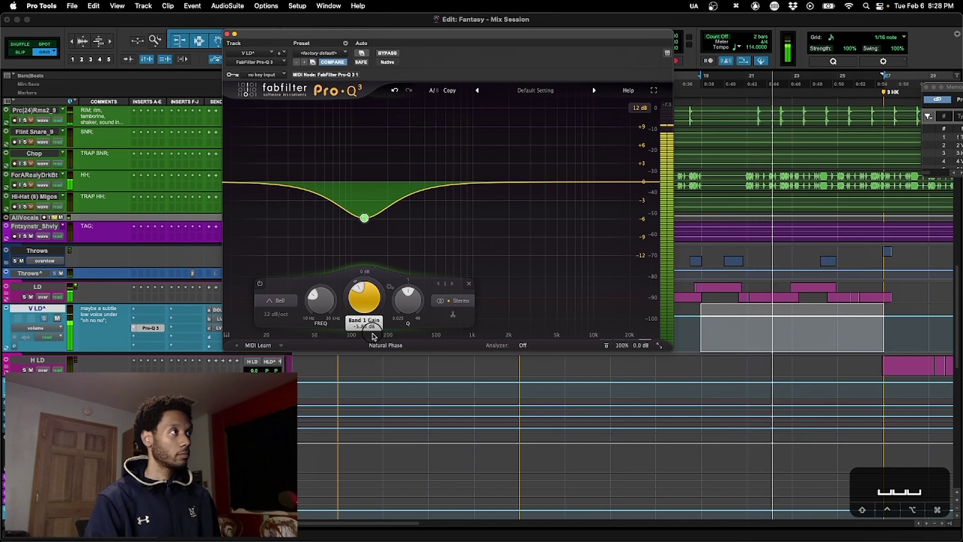
drag(373, 341, 369, 302)
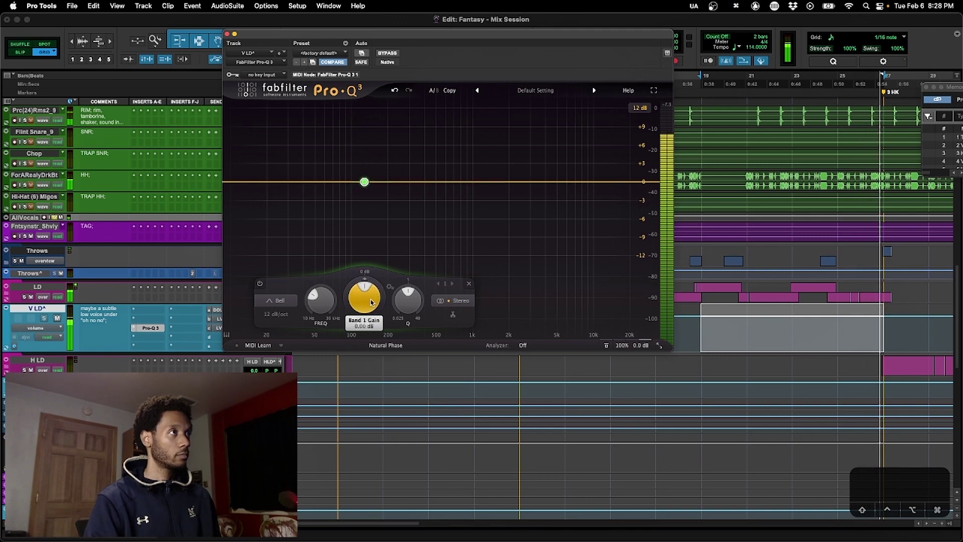
key(space)
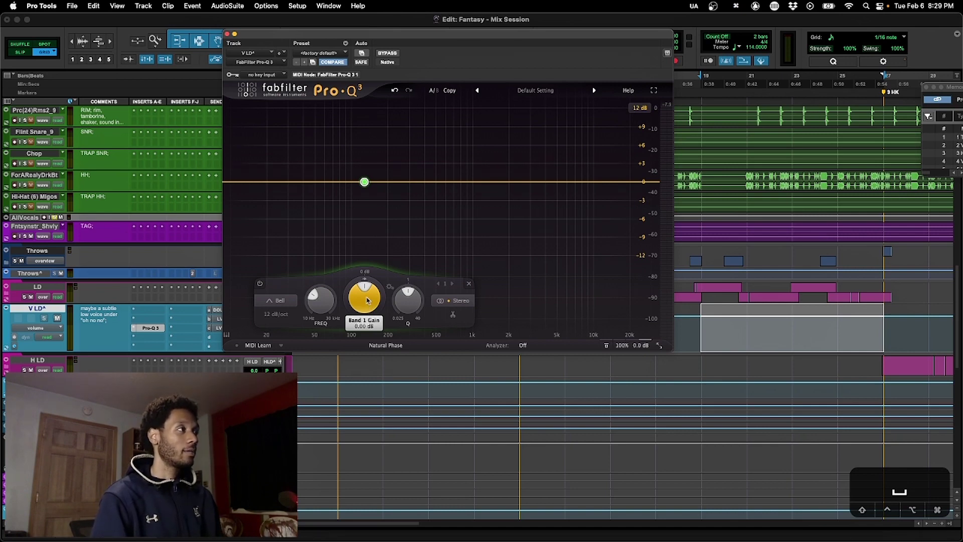
Solo the bell band during playback and retune its frequency to about 130 Hz.
mouse_move(381, 179)
key(space)
click(379, 153)
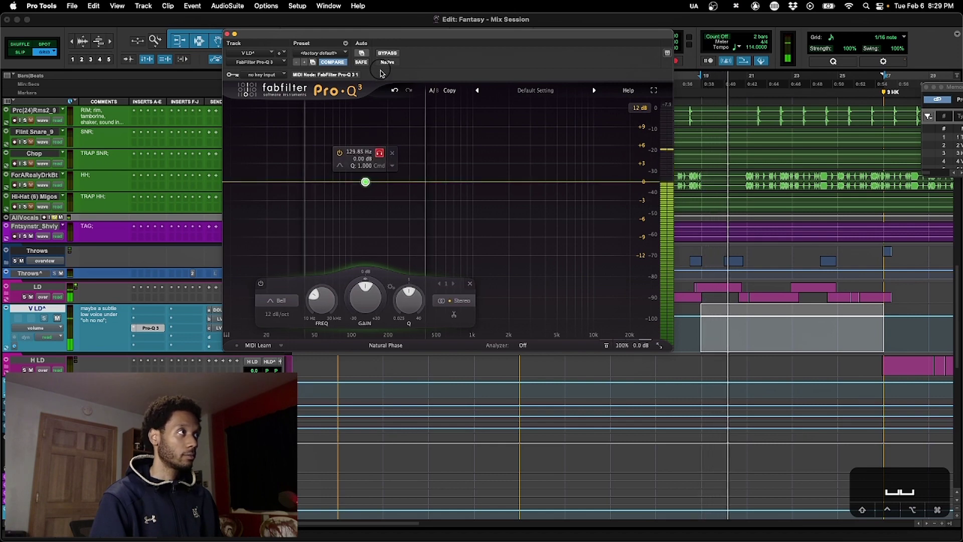
key(space)
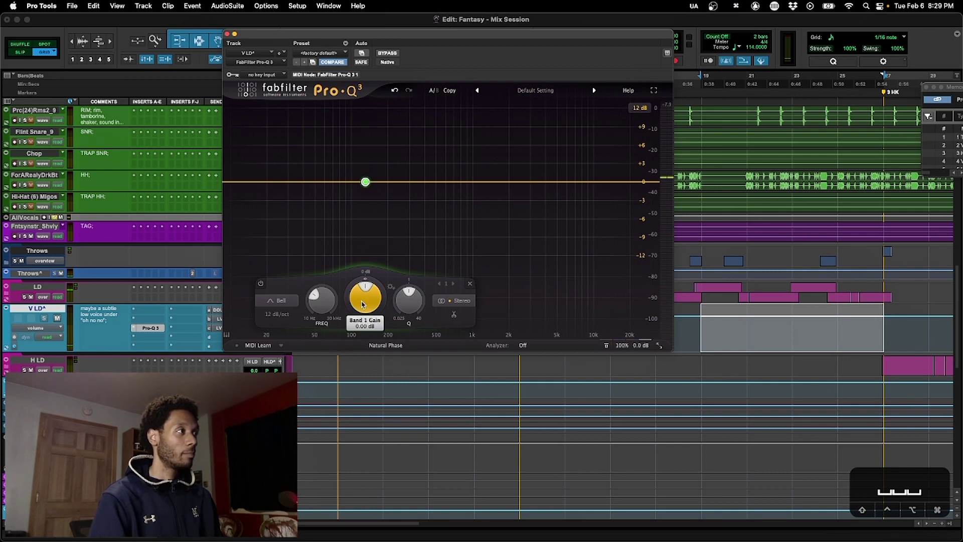
Boost the bell band's gain to about +11 dB while the selection plays.
key(space)
drag(363, 304, 360, 250)
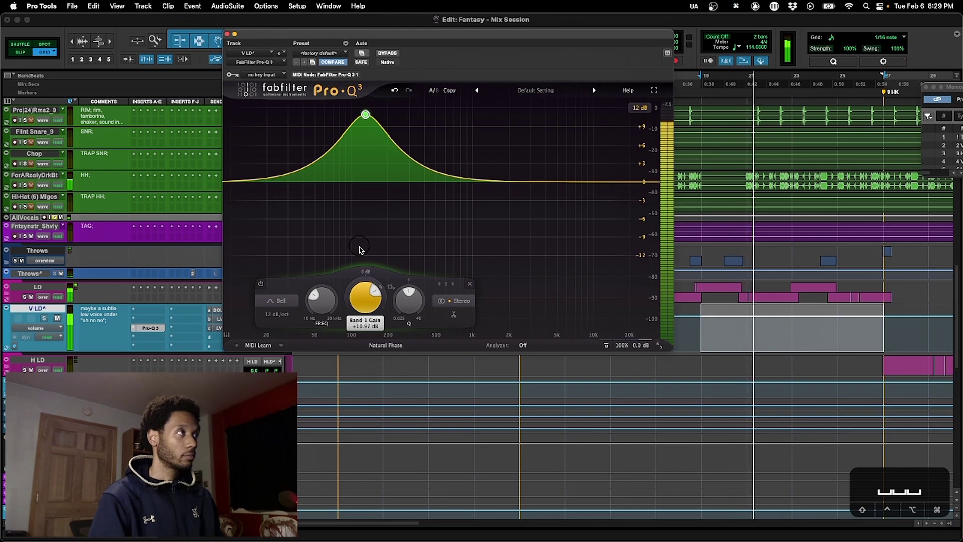
key(space)
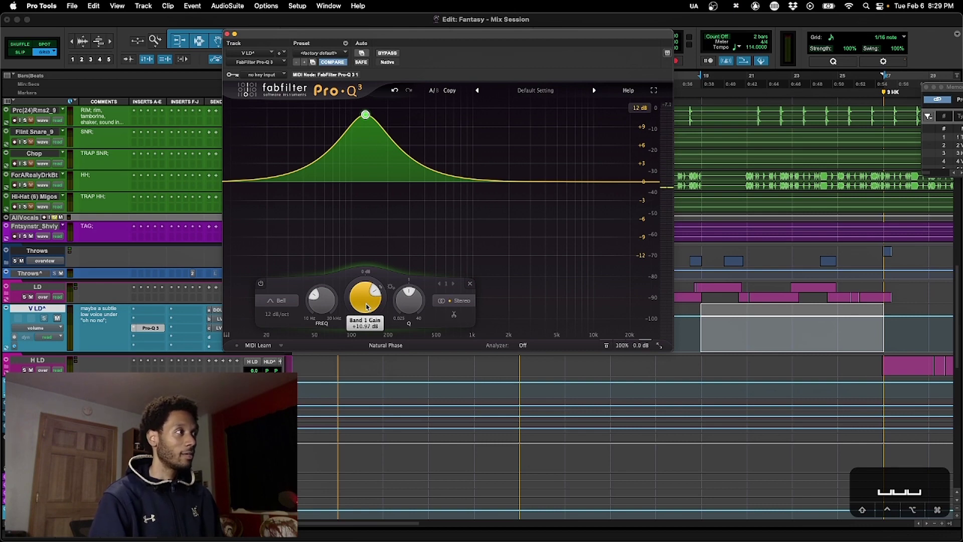
Cut the bell band's gain to about -8.7 dB and audition the selection.
drag(367, 307, 366, 370)
key(space)
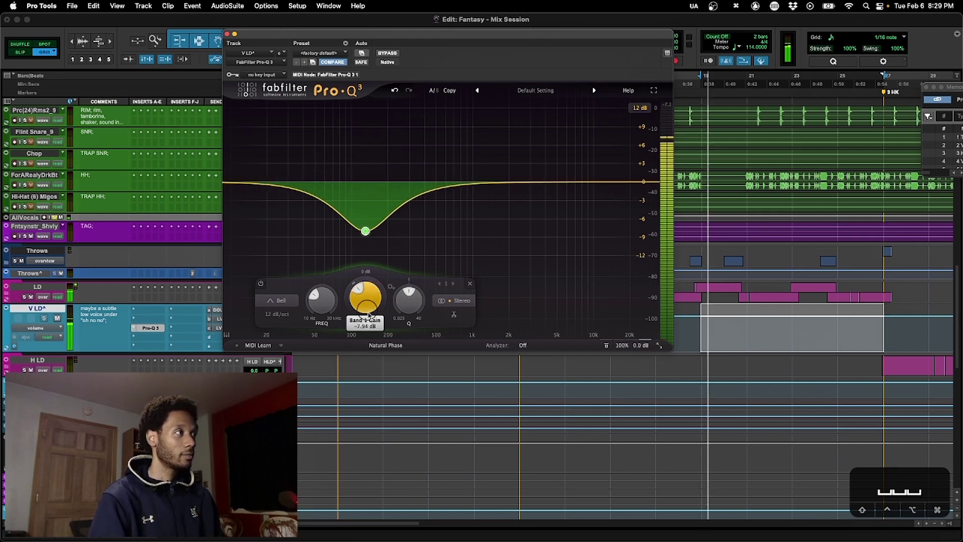
scroll(367, 308, down, 3)
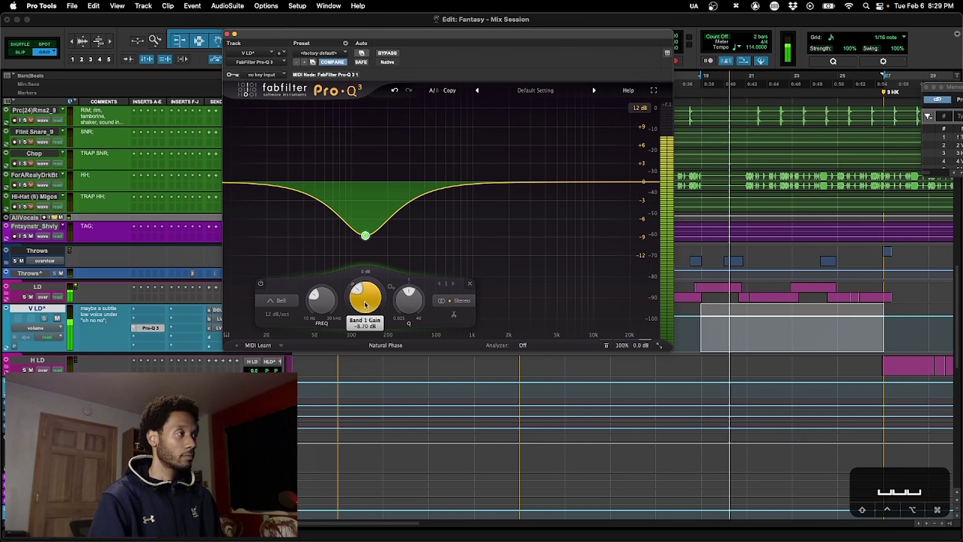
key(space)
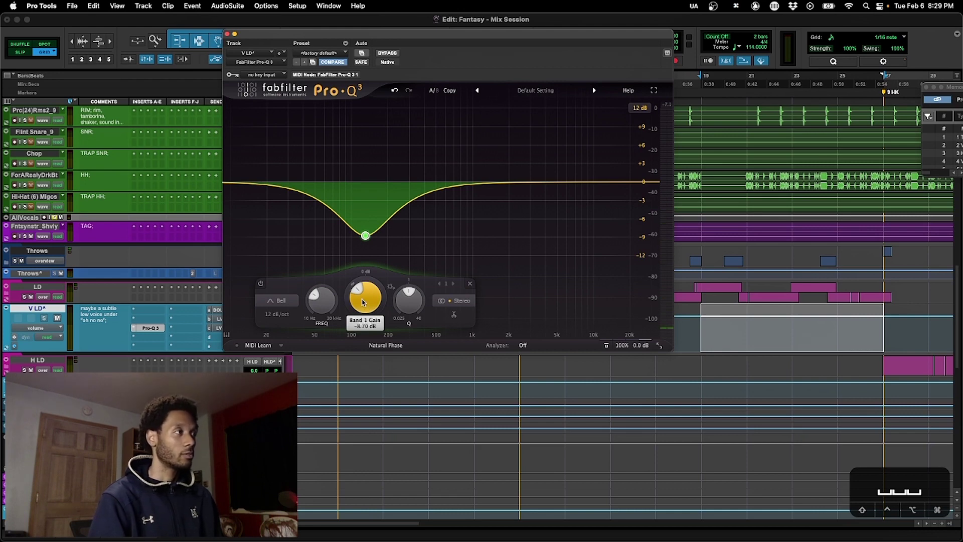
Set the bell band's gain to about -0.85 dB during playback and compare the vocal with the EQ bypassed and active.
key(space)
drag(364, 301, 366, 215)
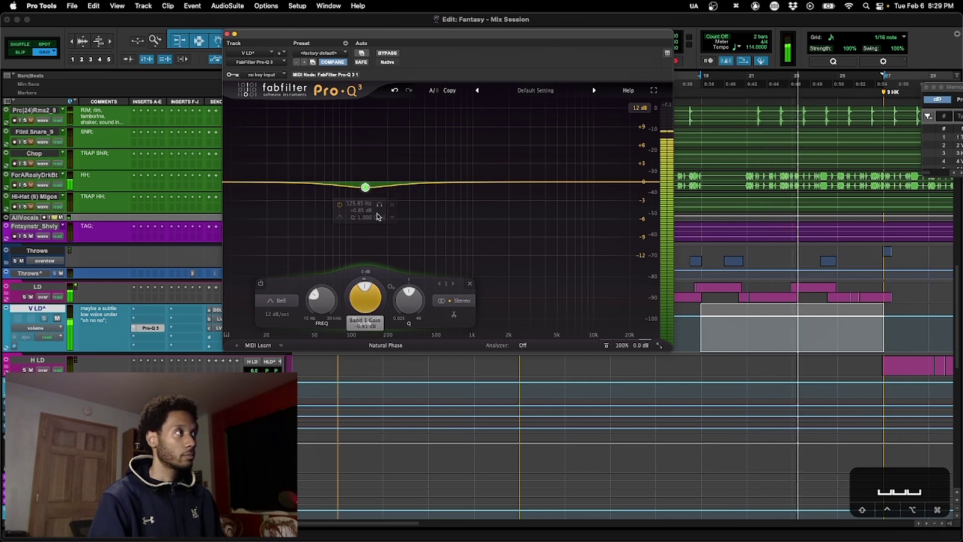
click(389, 53)
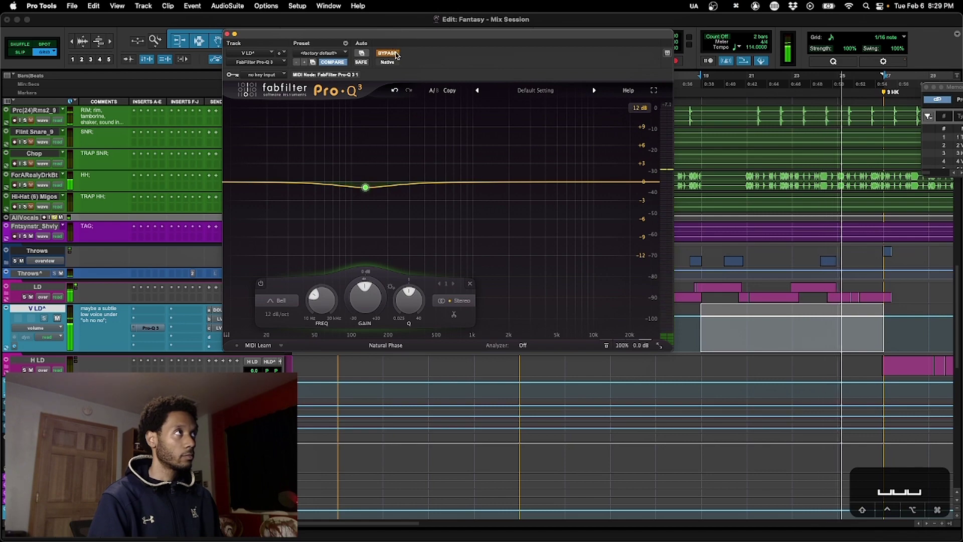
click(405, 47)
drag(405, 48, 406, 51)
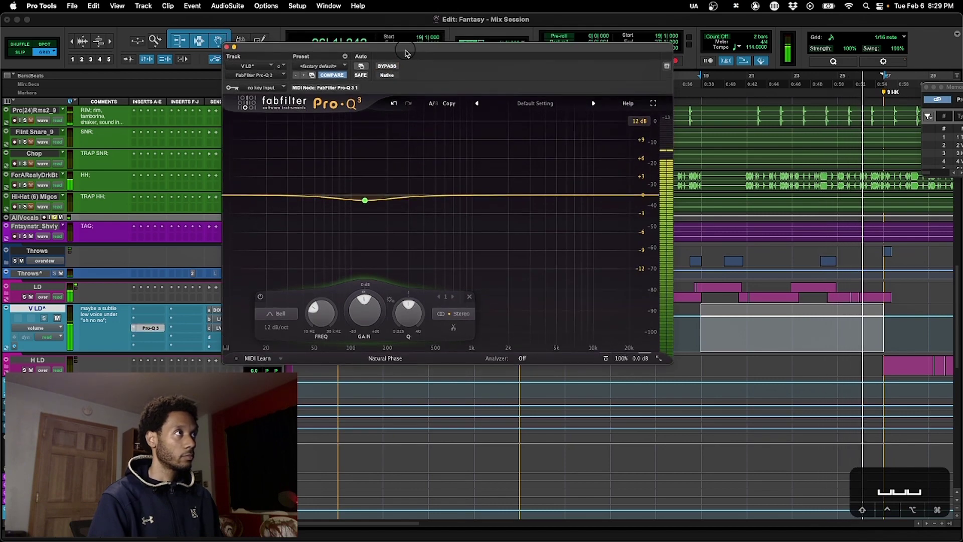
Compare the vocal with the bell band disabled and re-enabled while the selection plays.
mouse_move(383, 190)
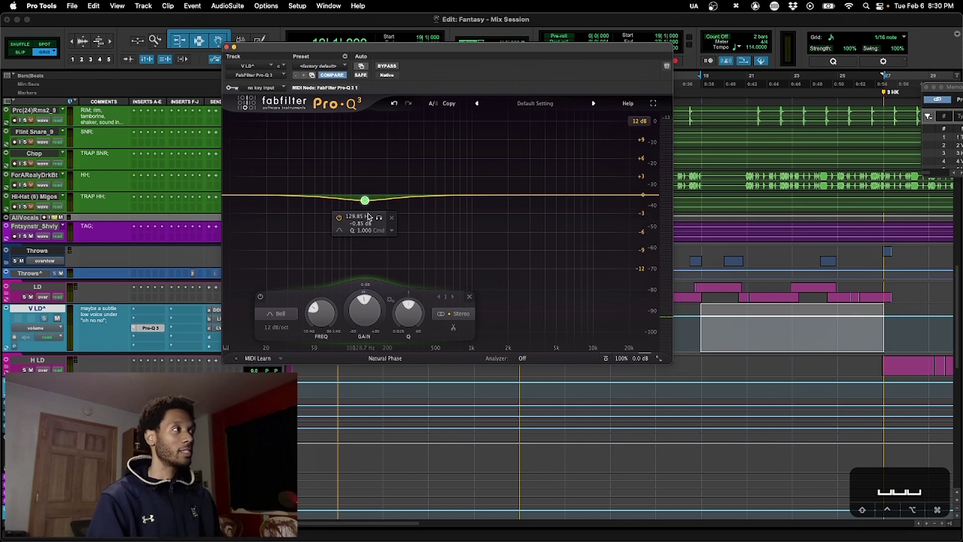
click(339, 218)
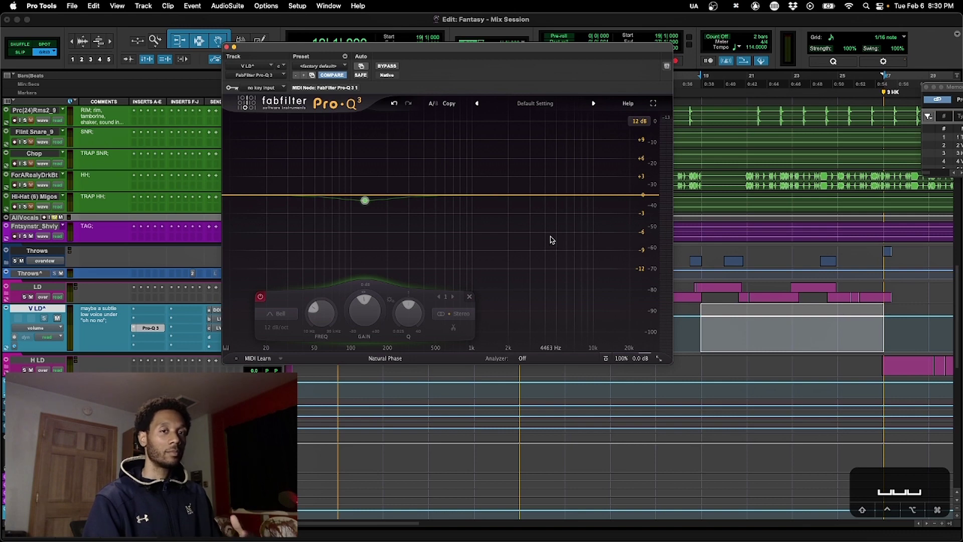
key(space)
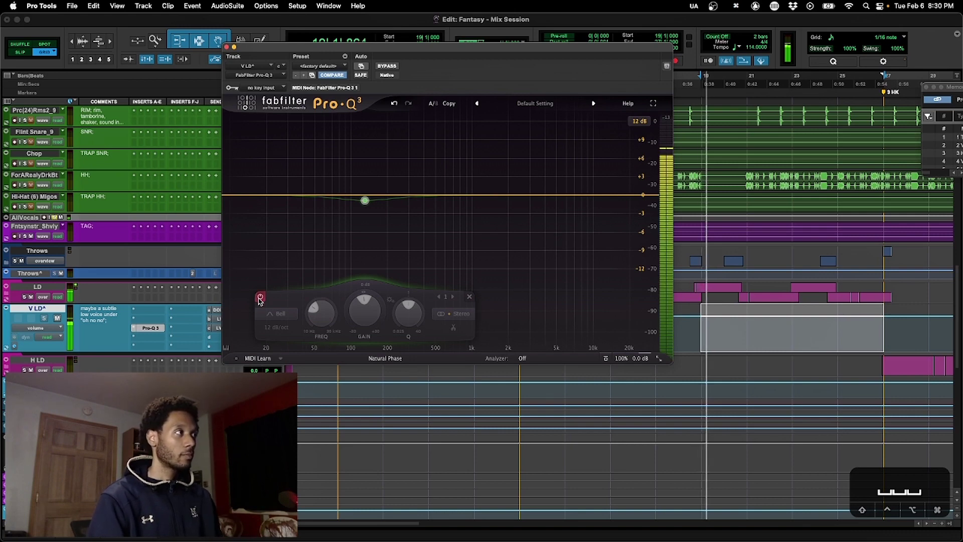
click(260, 297)
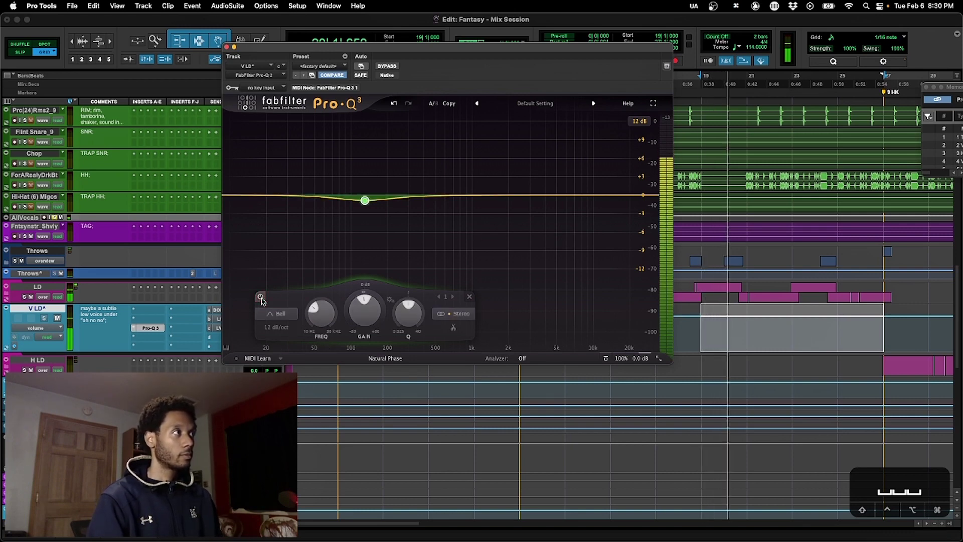
Audition the low bell band's frequency at 132, 130 and 133 Hz while the selection plays.
mouse_move(319, 313)
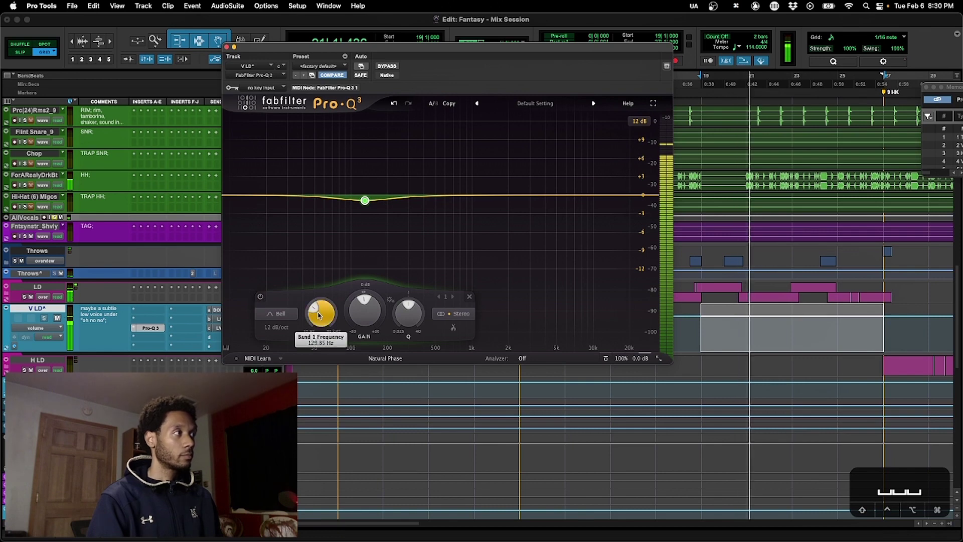
scroll(320, 313, up, 1)
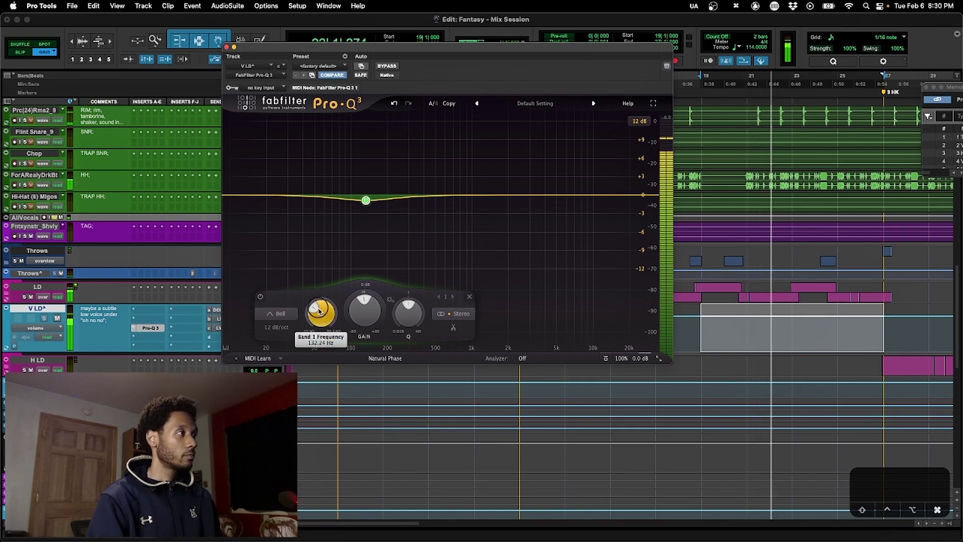
text(132)
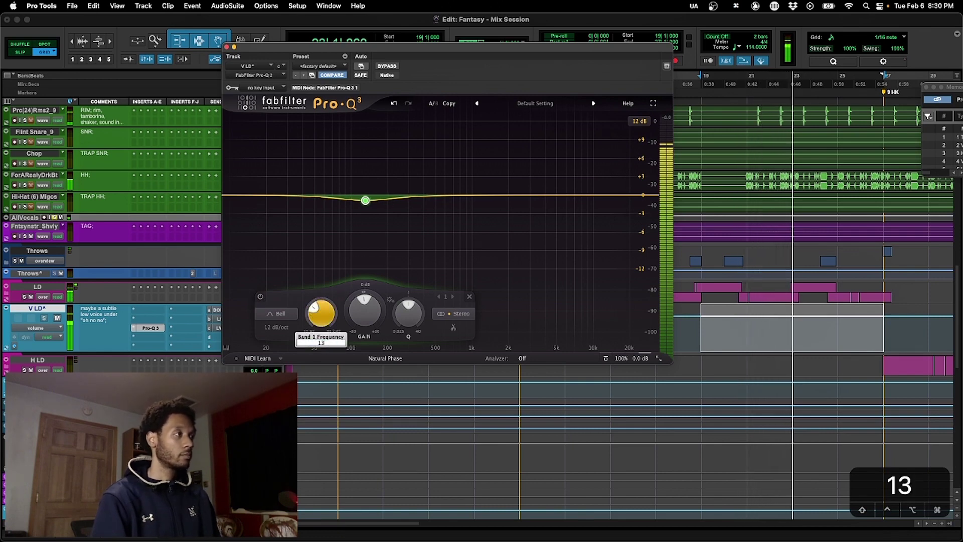
key(Return)
text(130)
key(Return)
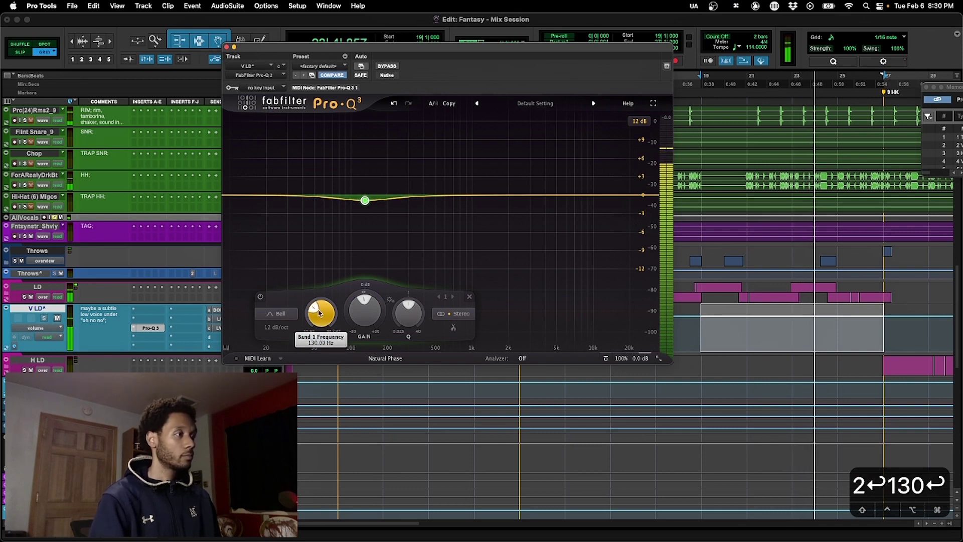
text(133)
key(Return)
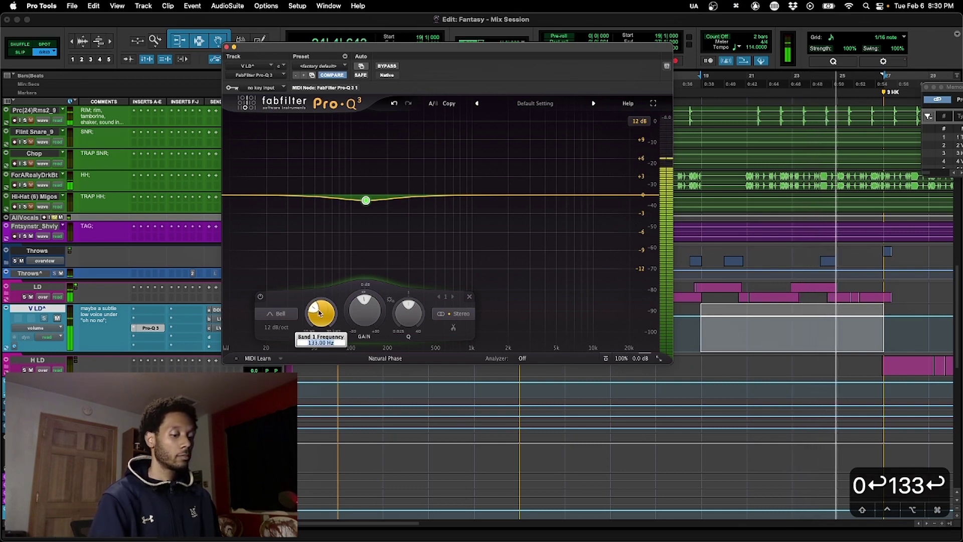
Fine-tune the low bell band's frequency by trying 132 Hz, settle on 131 Hz, and stop playback.
text(132)
key(Return)
text(131)
key(Return)
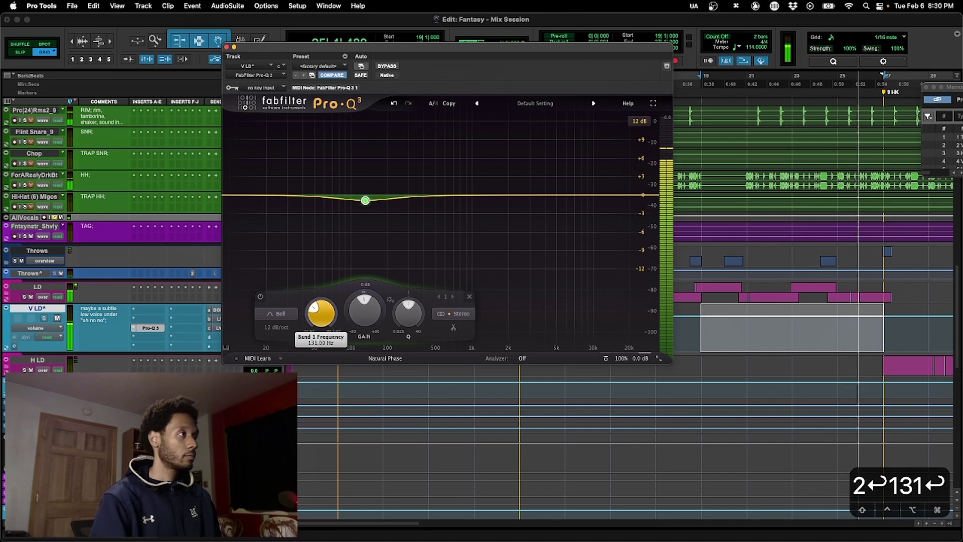
key(space)
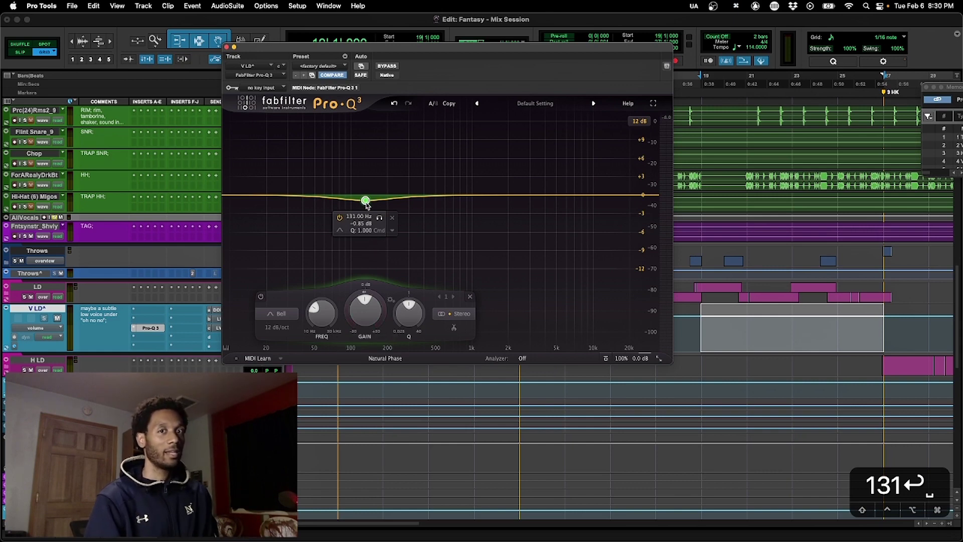
Set the low bell band's gain to -1 dB and compare it with the previous gain by undoing and redoing during playback.
double_click(364, 310)
text(-1)
key(Return)
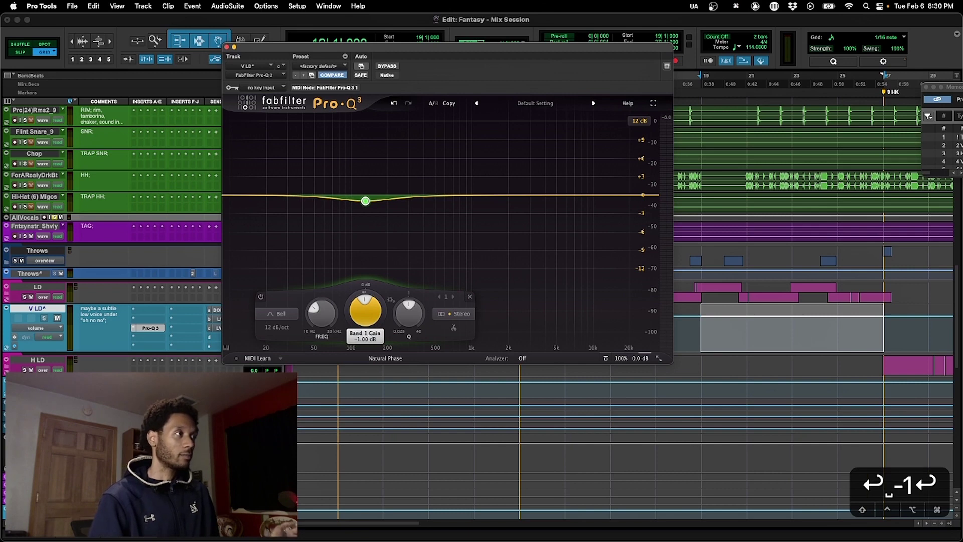
key(space)
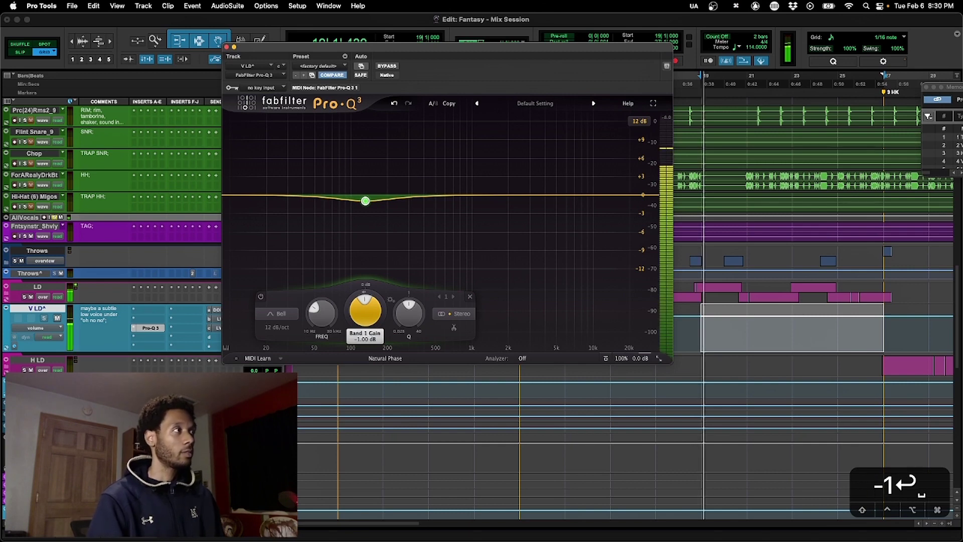
click(394, 104)
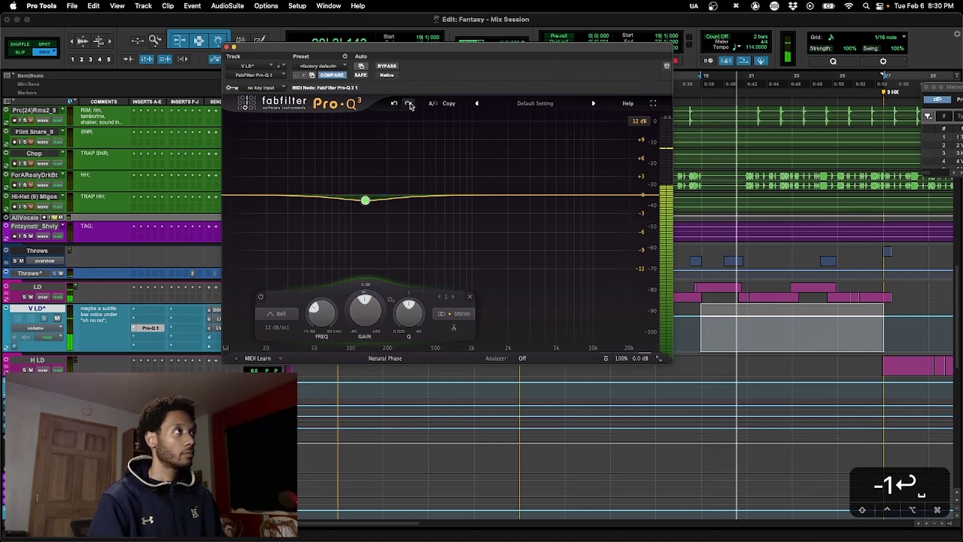
click(409, 104)
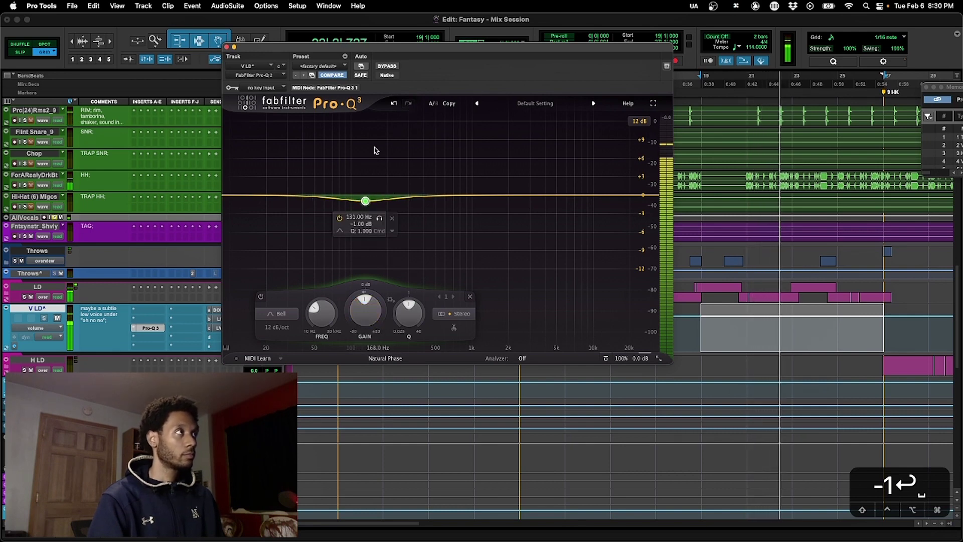
Set the low bell band's gain to -0.9 dB and stop playback.
double_click(369, 302)
text(-.9)
key(Return)
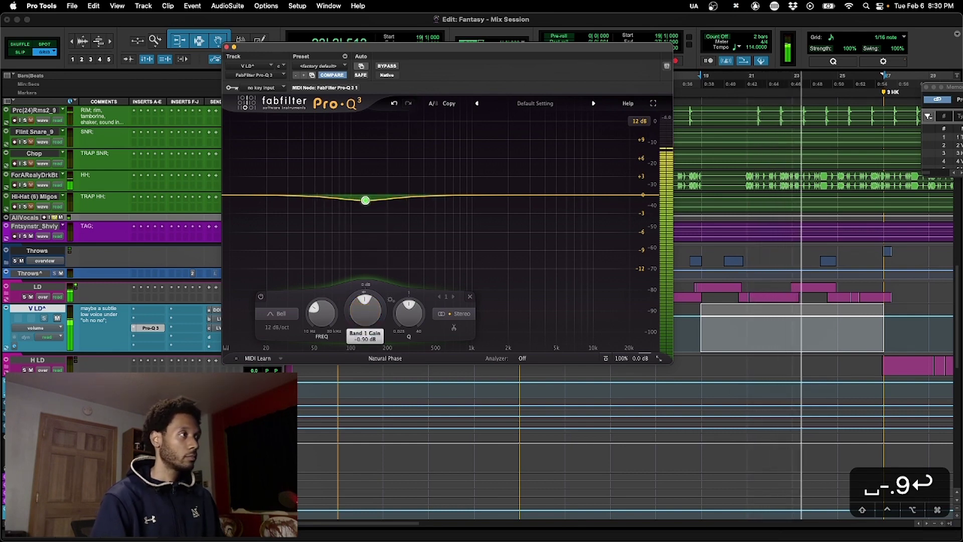
key(space)
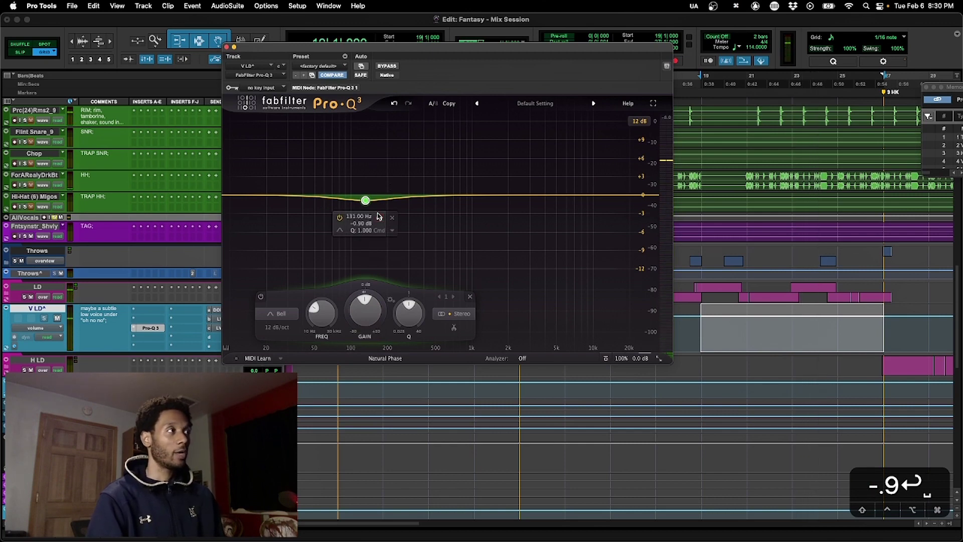
Try a low shelf cut of about -0.98 dB at about 97 Hz and remove it.
mouse_move(420, 538)
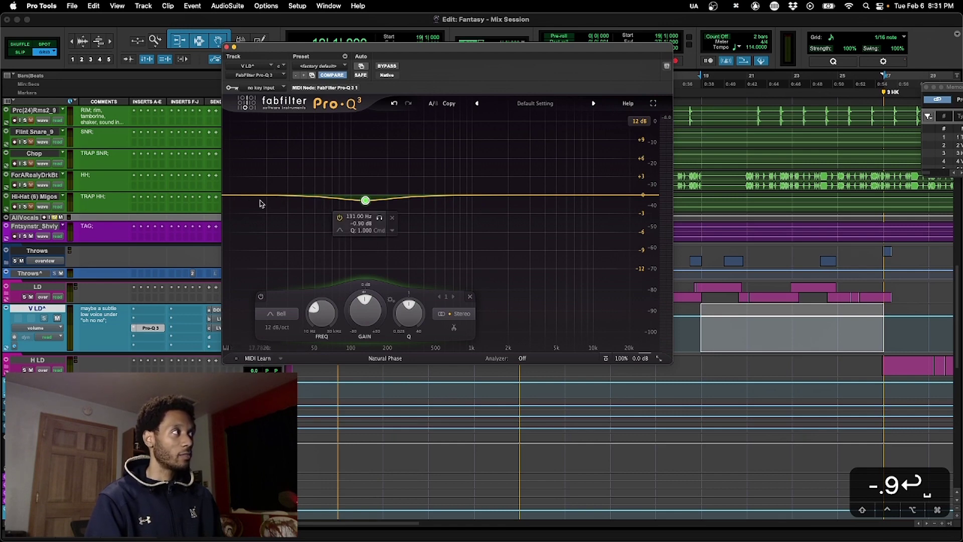
drag(247, 196, 347, 201)
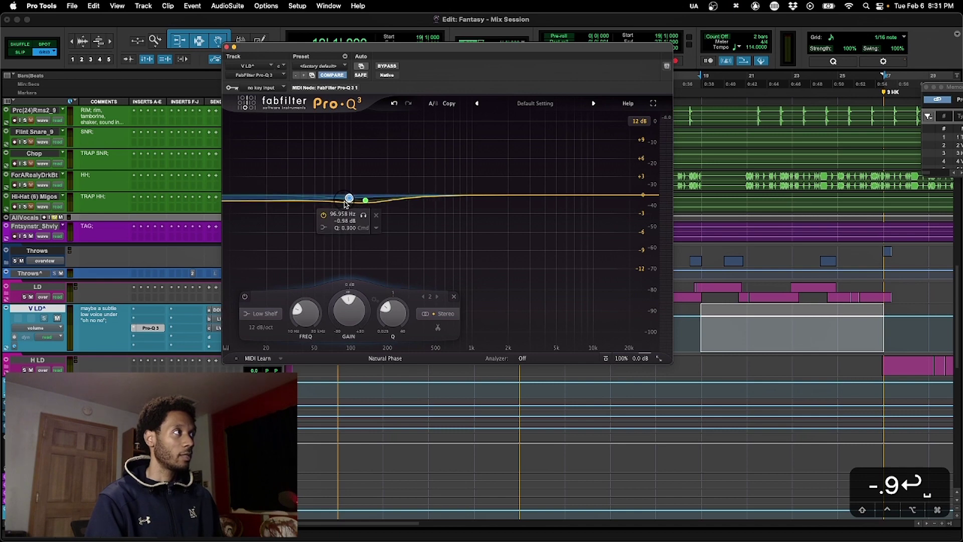
click(377, 216)
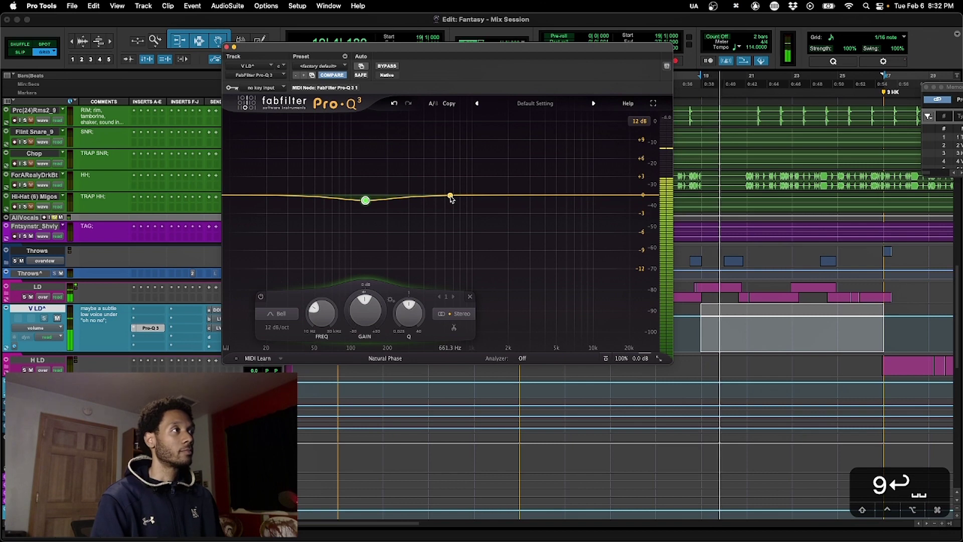
Add a second bell band at about 1350 Hz with about -4.25 dB gain and compare it disabled and enabled during playback.
drag(450, 196, 488, 222)
key(space)
key(space)
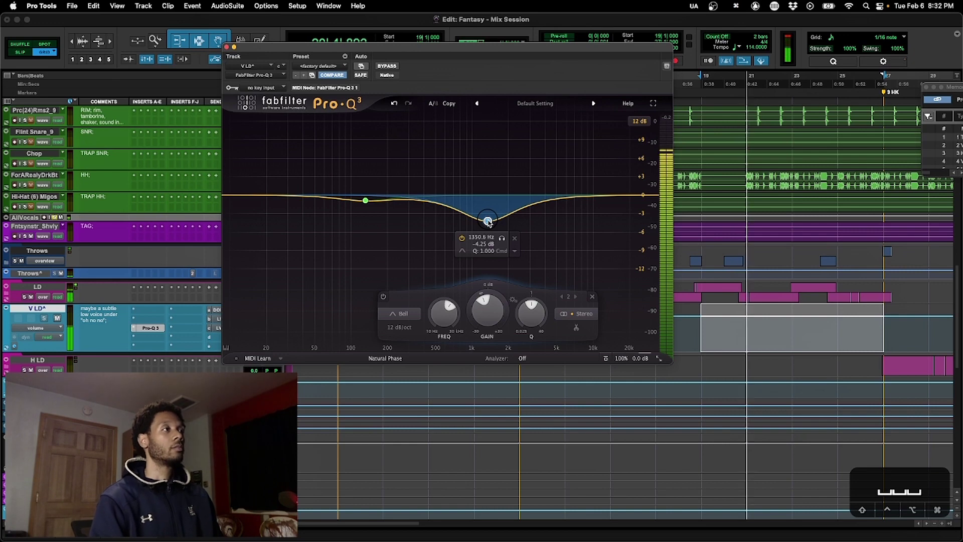
click(462, 239)
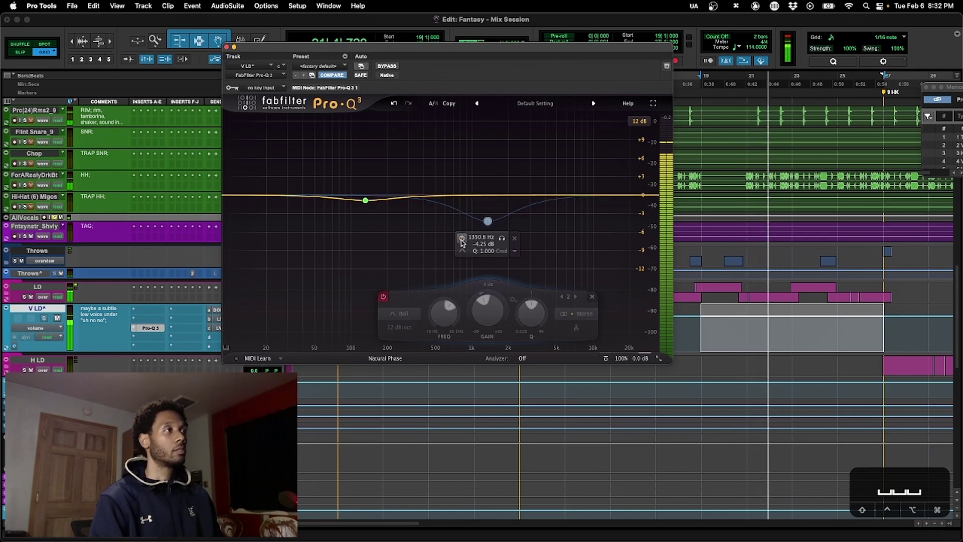
click(462, 240)
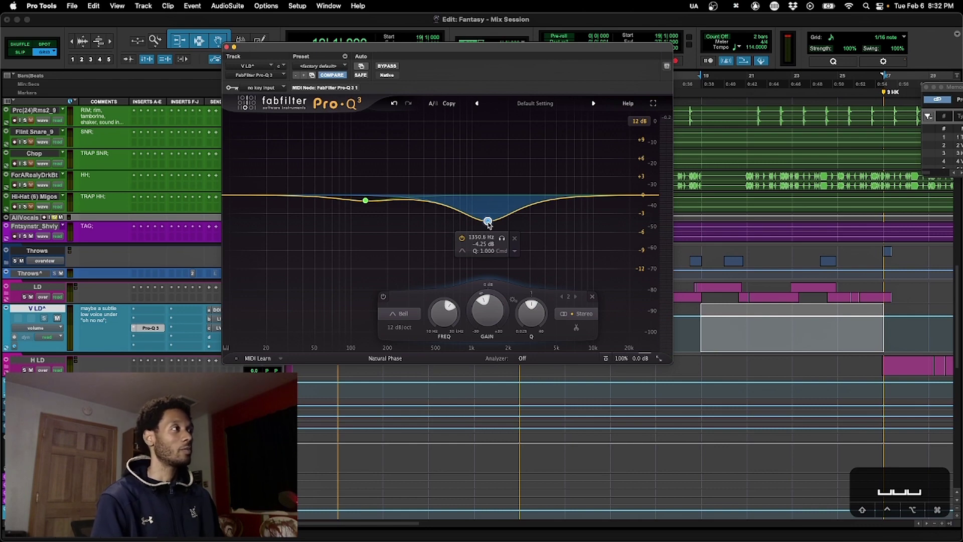
Adjust the second bell band to about 1597 Hz with about -0.67 dB gain and compare it disabled and enabled during playback.
mouse_move(489, 225)
mouse_down()
mouse_move(487, 154)
mouse_move(492, 242)
mouse_move(490, 146)
mouse_move(487, 155)
mouse_move(490, 231)
mouse_move(499, 135)
mouse_move(504, 216)
mouse_move(501, 134)
mouse_move(506, 248)
mouse_move(496, 144)
mouse_move(485, 145)
mouse_move(476, 238)
mouse_move(475, 135)
mouse_move(476, 195)
mouse_move(495, 191)
mouse_move(485, 212)
mouse_move(503, 196)
mouse_move(474, 213)
mouse_up()
drag(497, 207, 497, 202)
click(470, 217)
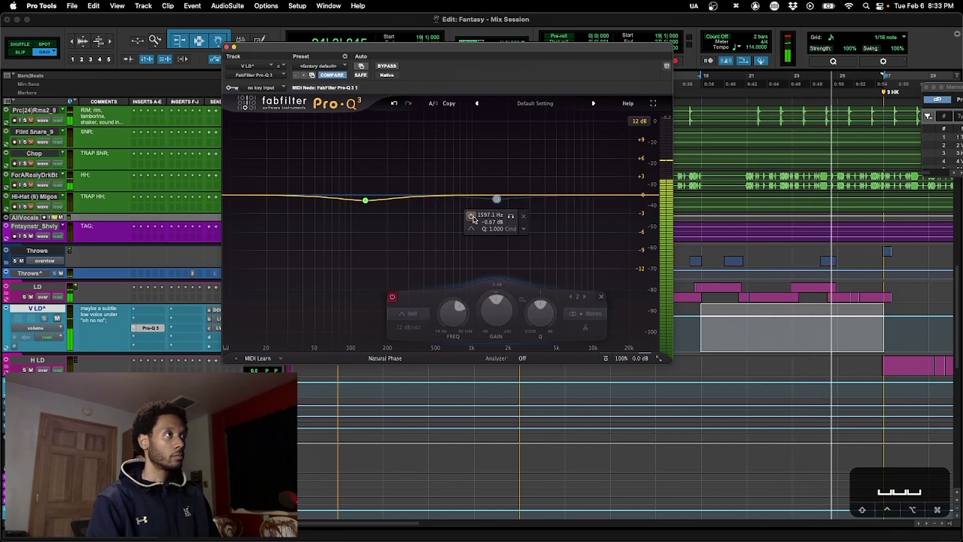
click(470, 216)
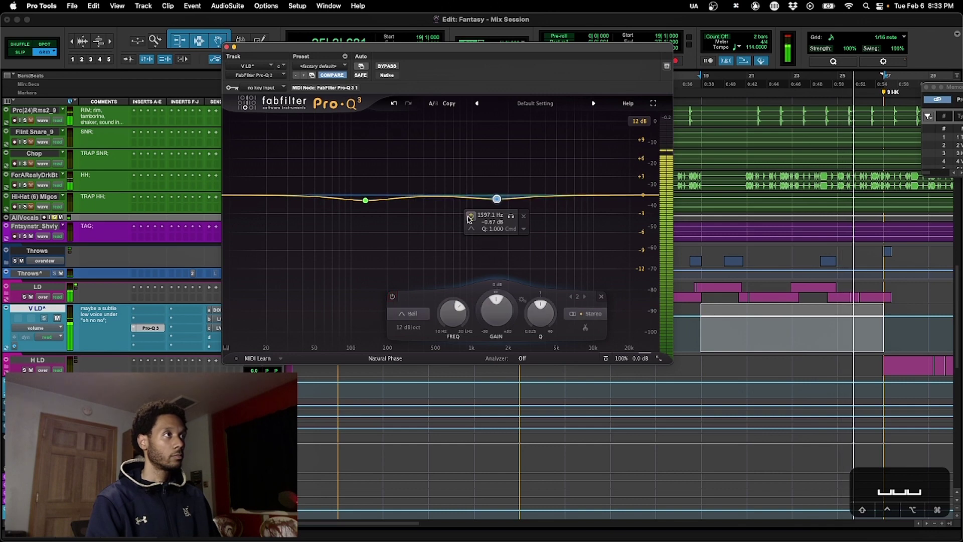
Fine-tune the second bell band to about 1579.5 Hz with a Q of about 1.81, compare it disabled and enabled, and stop playback.
drag(454, 316, 455, 323)
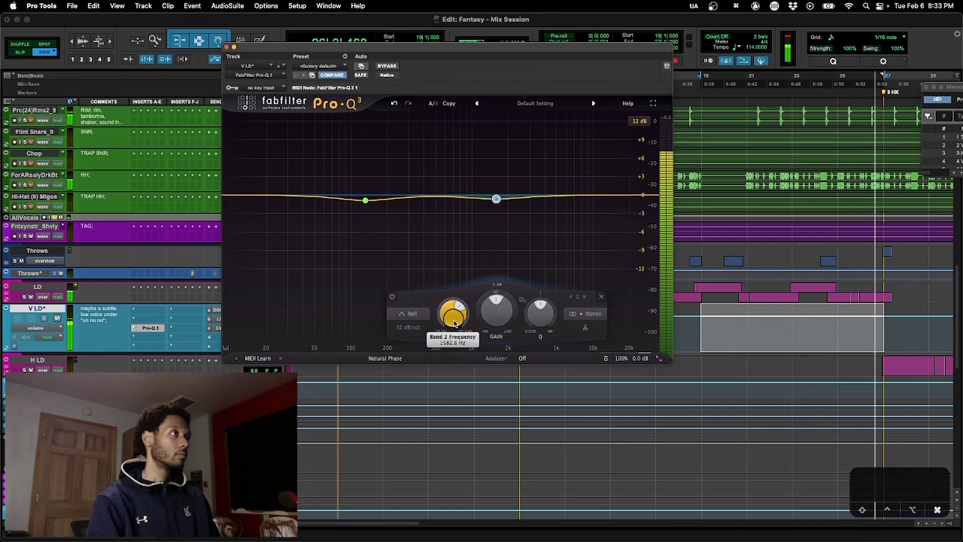
mouse_move(541, 312)
mouse_down()
mouse_move(543, 293)
mouse_move(546, 312)
mouse_up()
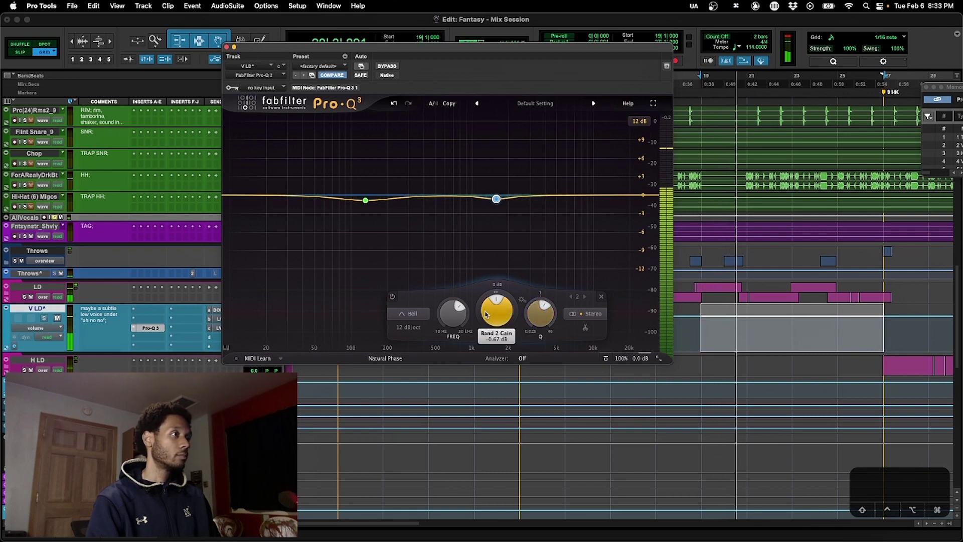
click(394, 297)
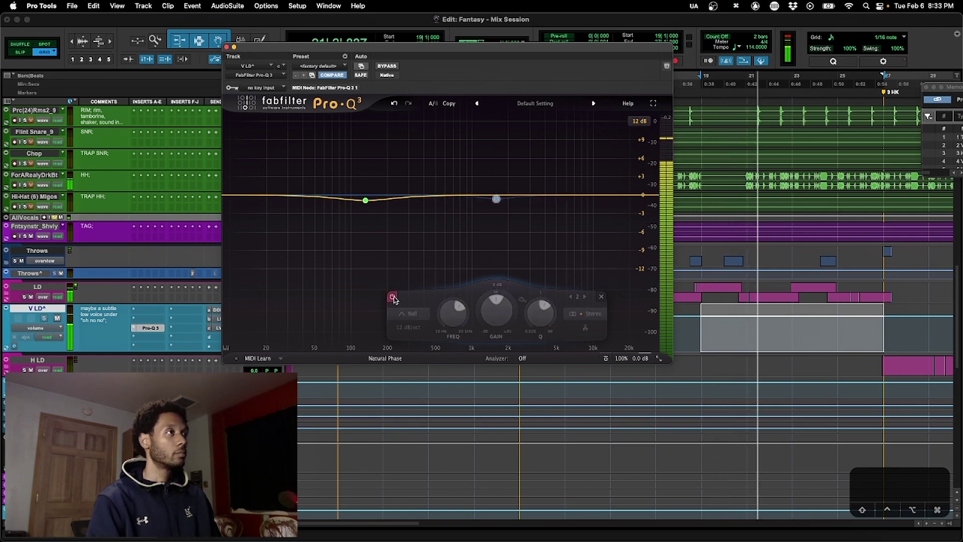
click(393, 297)
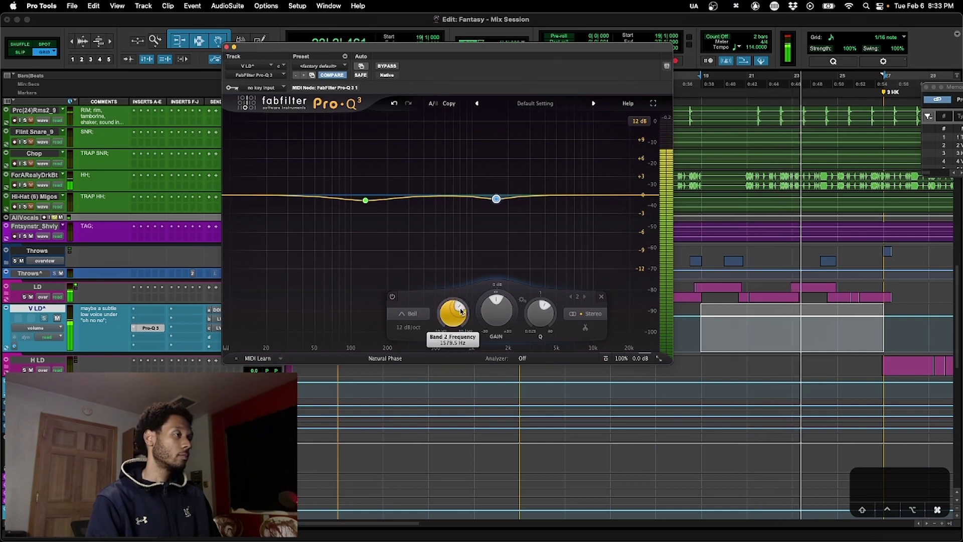
key(space)
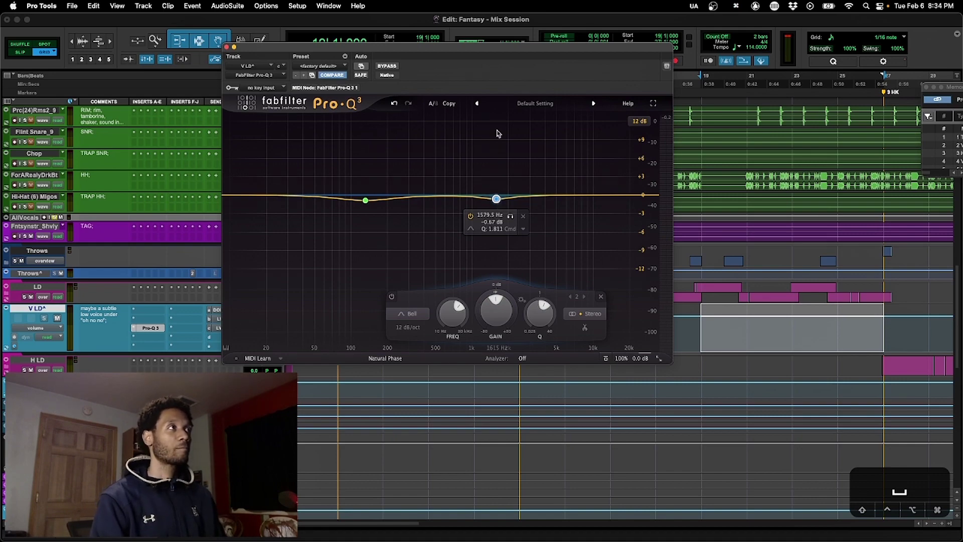
Round off the second bell band's settings to 1580 Hz, -0.7 dB gain and a Q of 1.81.
drag(502, 52, 532, 61)
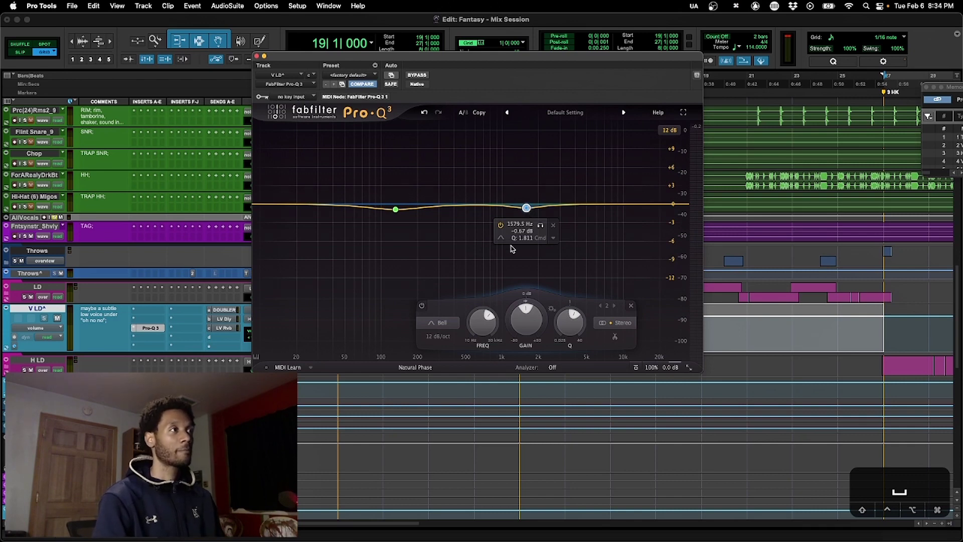
double_click(526, 319)
text(-7)
key(Return)
double_click(526, 319)
text(-7)
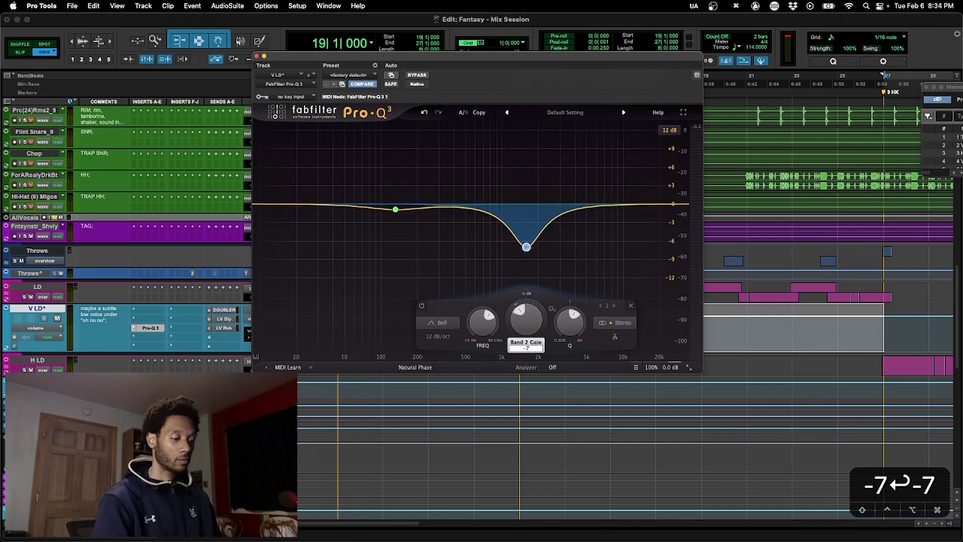
key(BackSpace)
text(.81)
key(Return)
Play the selection while comparing the vocal with the second bell band disabled and enabled, and shift the EQ window slightly down.
key(space)
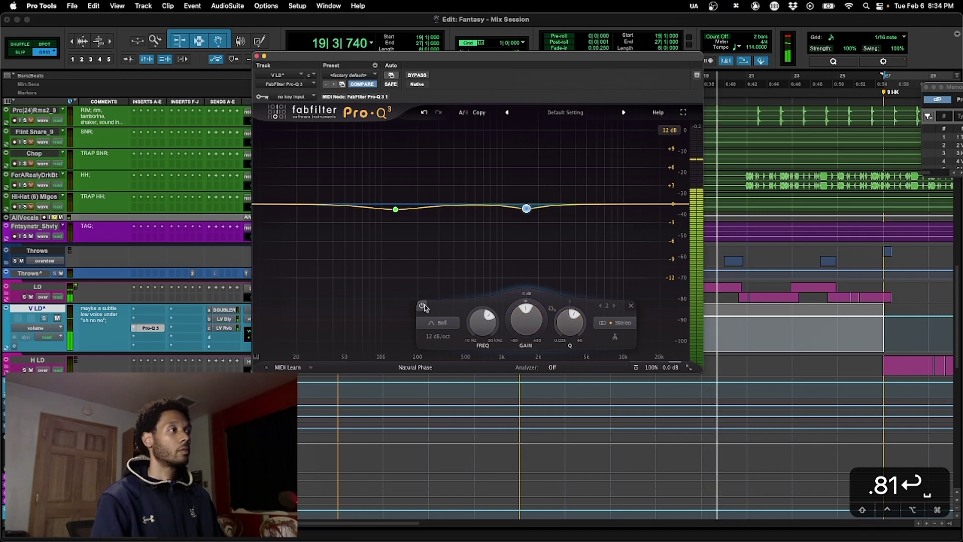
click(423, 306)
click(423, 306)
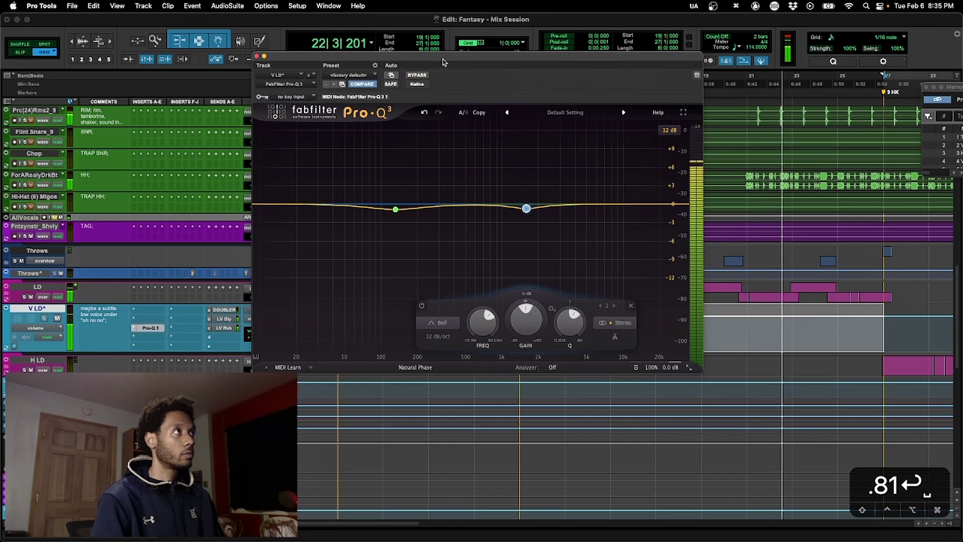
drag(443, 62, 445, 73)
key(space)
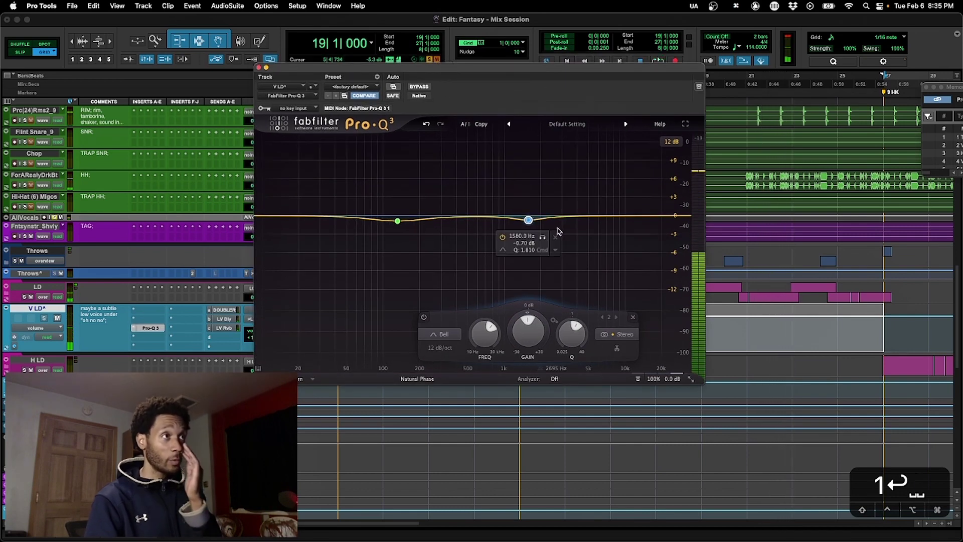
Add a third bell band in the highs, try boosts and a cut around 5–6 kHz, and boost about +7 dB at about 11.5 kHz.
drag(599, 217, 590, 200)
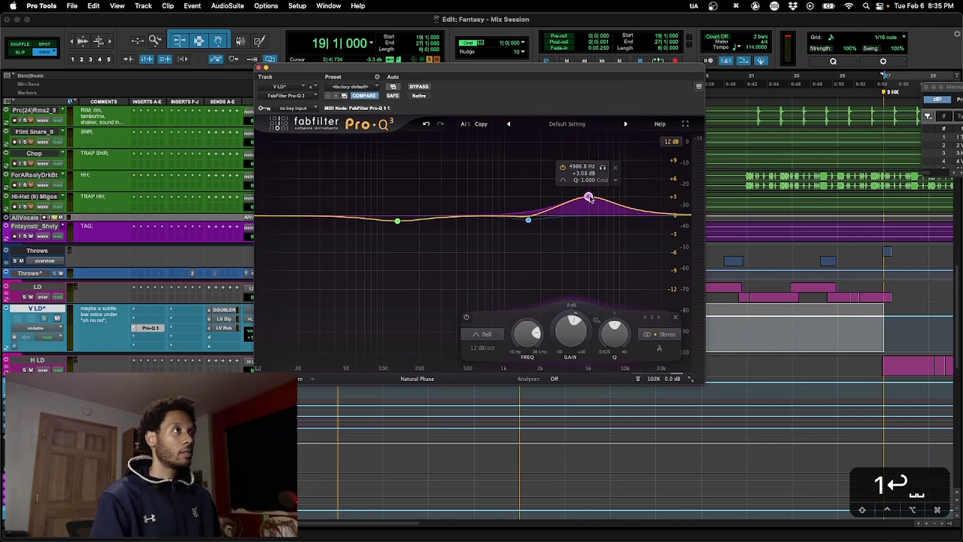
drag(591, 199, 598, 180)
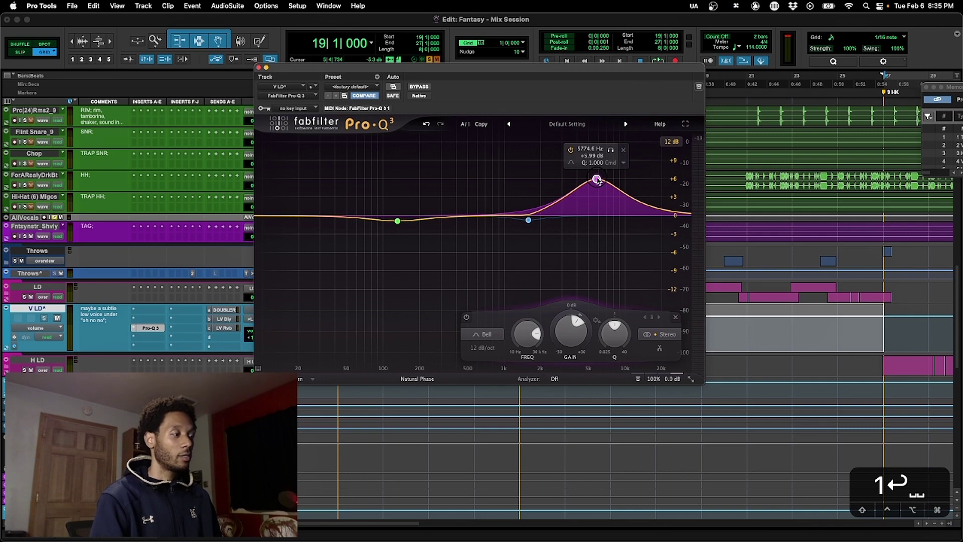
drag(597, 181, 602, 226)
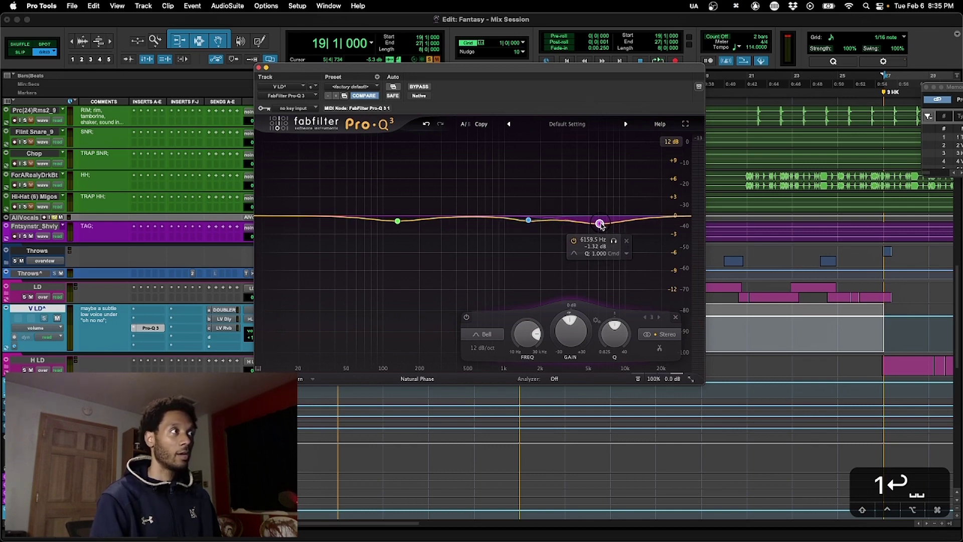
drag(601, 224, 632, 174)
key(space)
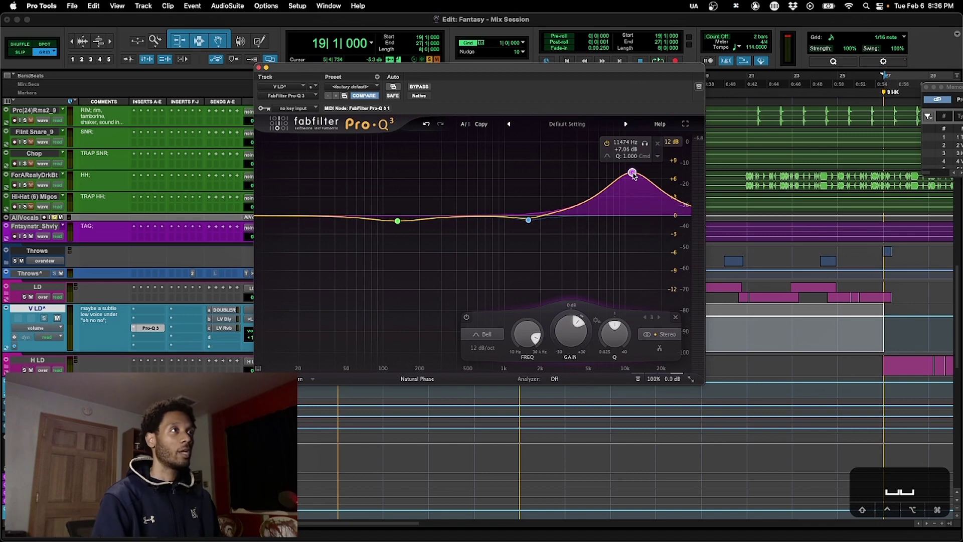
Audition the third bell band as a cut of about -3.7 to -10 dB between about 10.6 and 12 kHz during playback.
drag(633, 174, 629, 238)
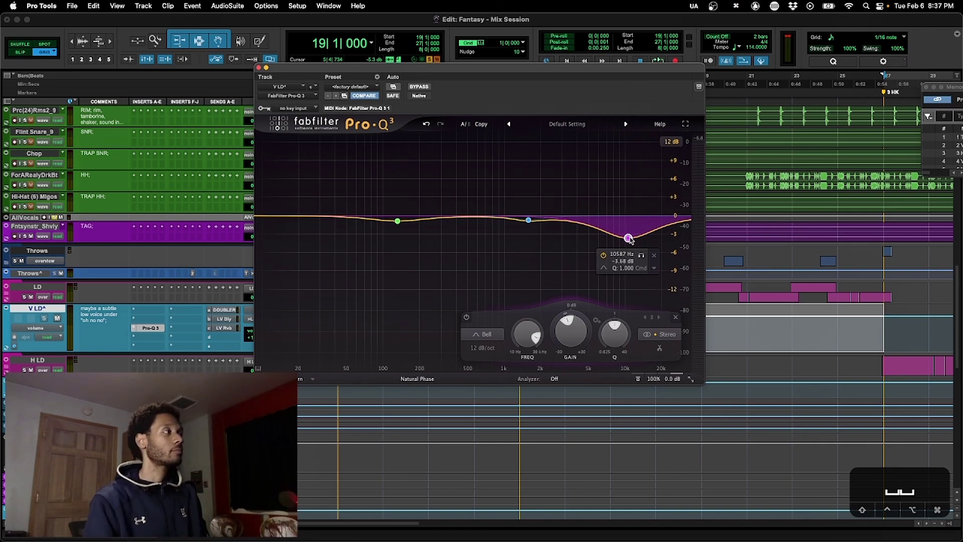
key(space)
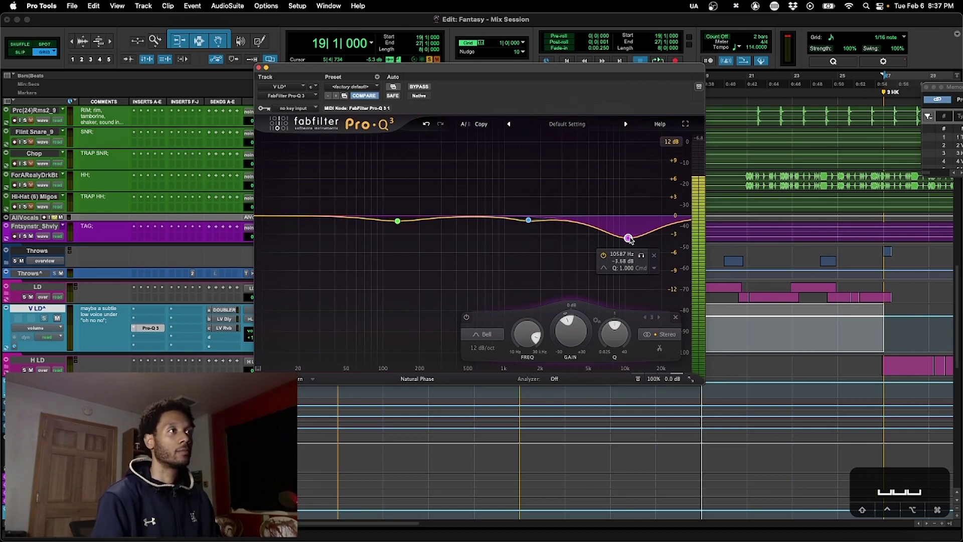
drag(629, 238, 634, 280)
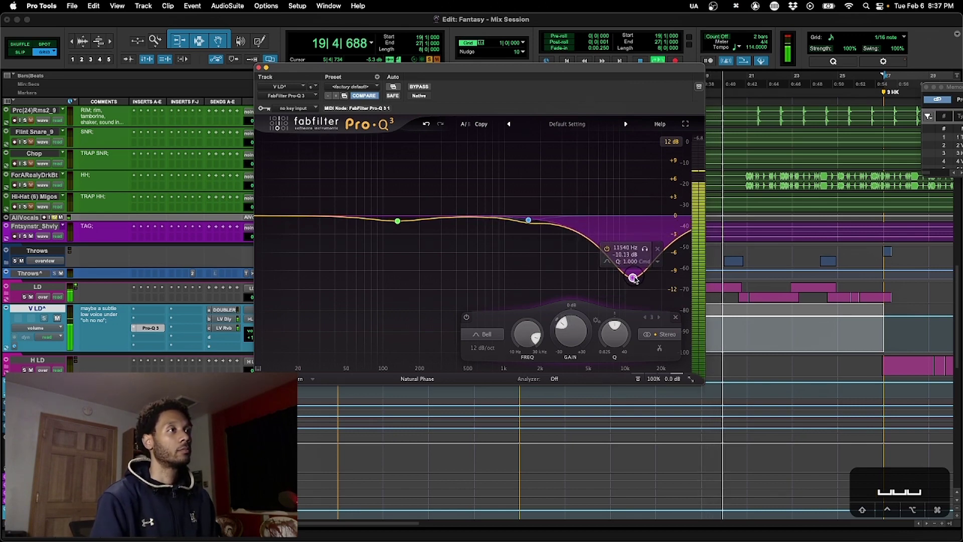
key(space)
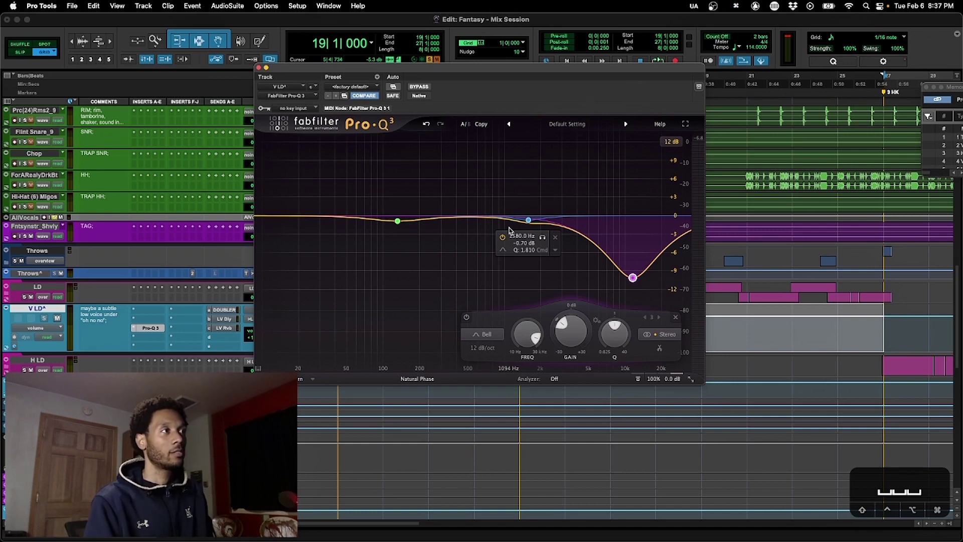
key(space)
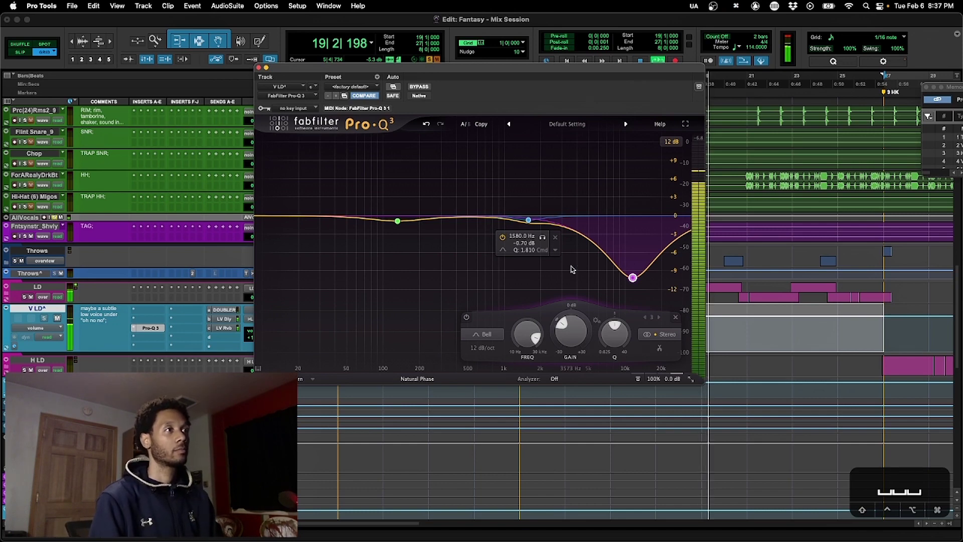
drag(634, 281, 637, 275)
key(space)
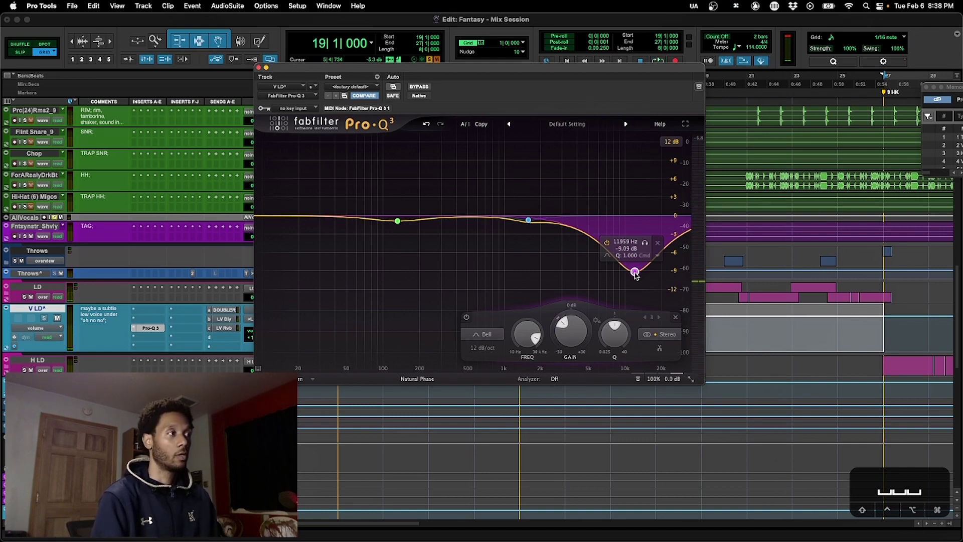
Try boosting the third band about 4.8 dB at 12 kHz, and soften it to about +2.2 dB at 13.8 kHz with a Q of about 0.81.
key(space)
drag(636, 275, 636, 187)
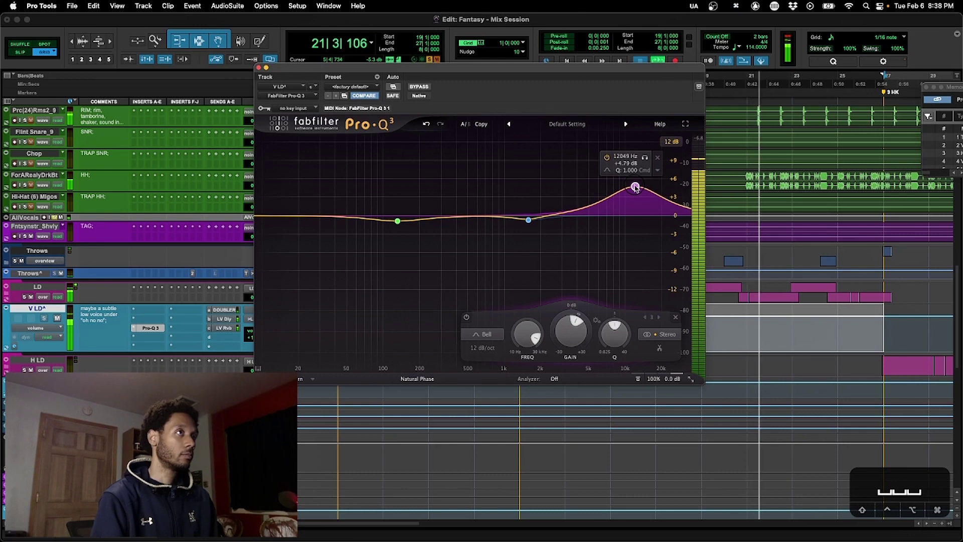
key(space)
scroll(635, 188, down, 3)
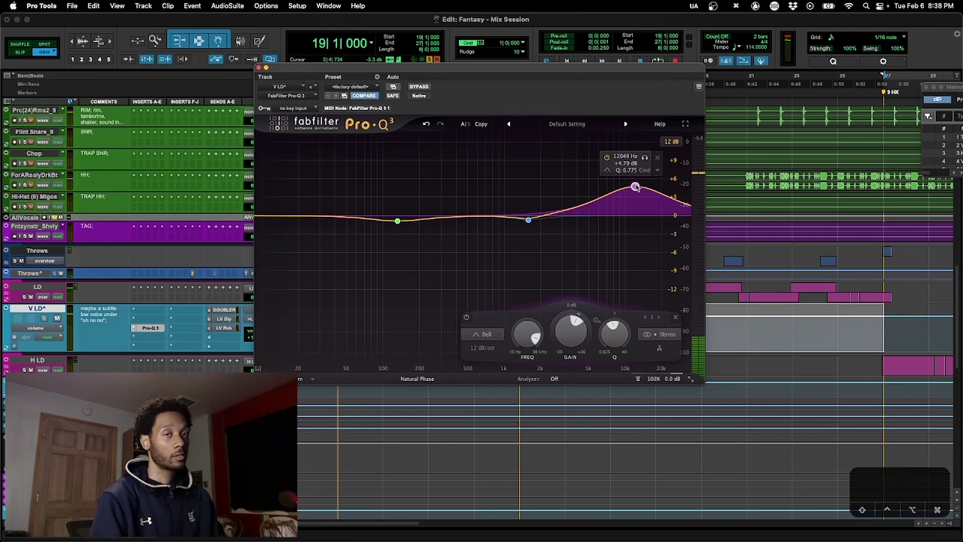
key(space)
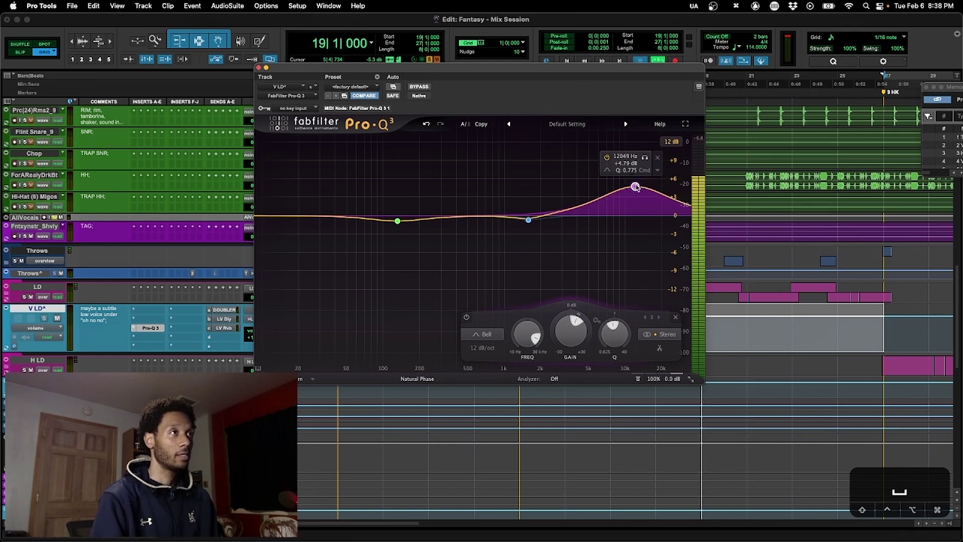
scroll(635, 187, down, 2)
drag(635, 187, 643, 202)
scroll(645, 196, up, 3)
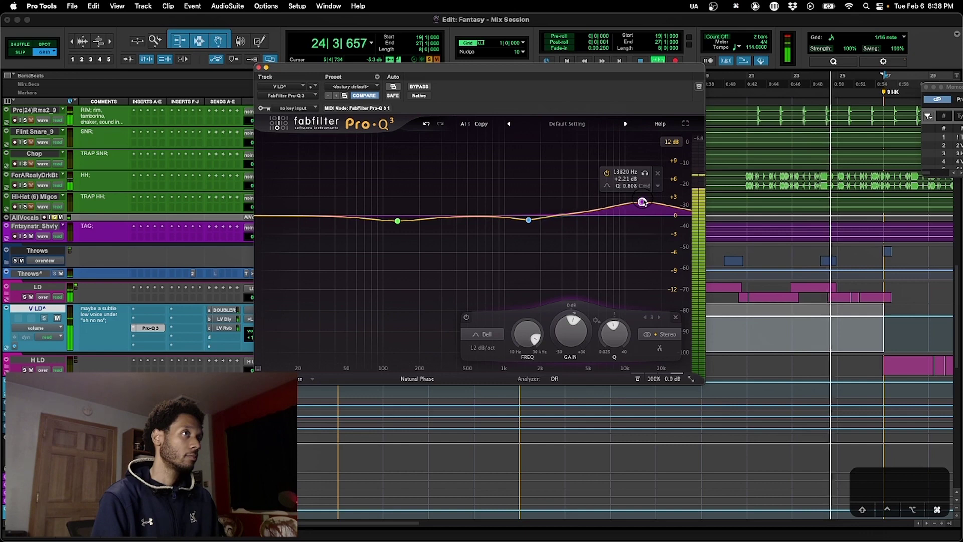
Settle the third bell band at 7350 Hz and +1.4 dB with a Q of 0.75.
key(period)
key(7)
key(5)
key(Return)
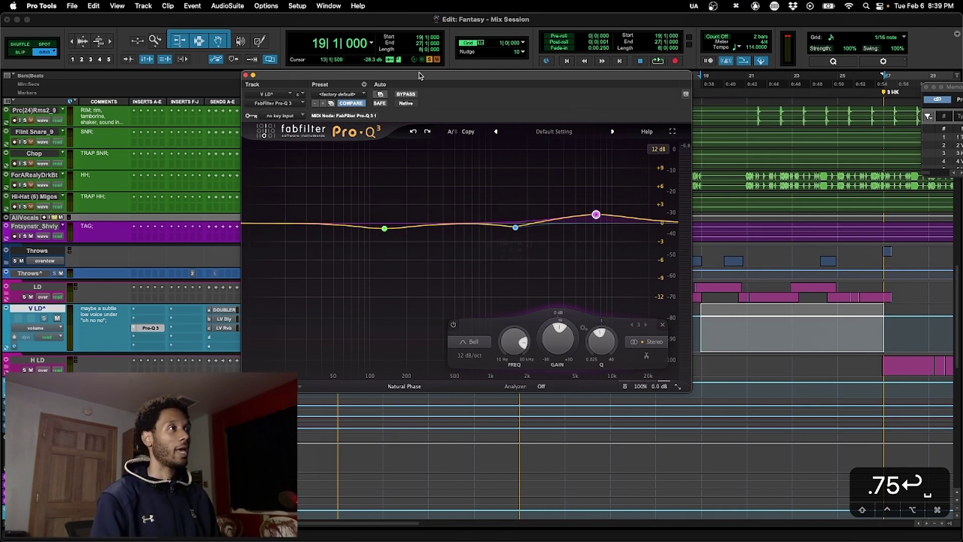
Move the EQ window clear of the track I/O column and compare the vocal with the whole EQ bypassed and active during playback.
drag(420, 75, 445, 87)
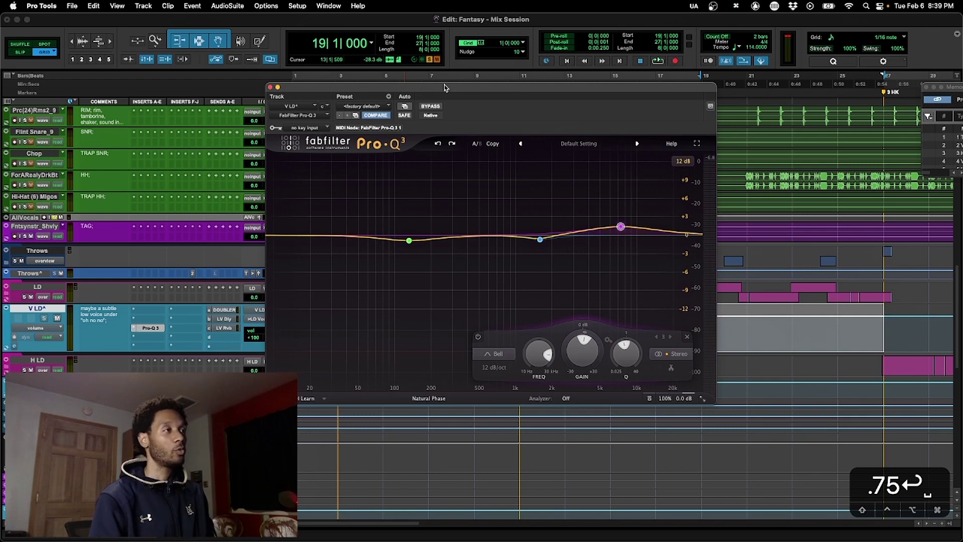
click(430, 108)
key(space)
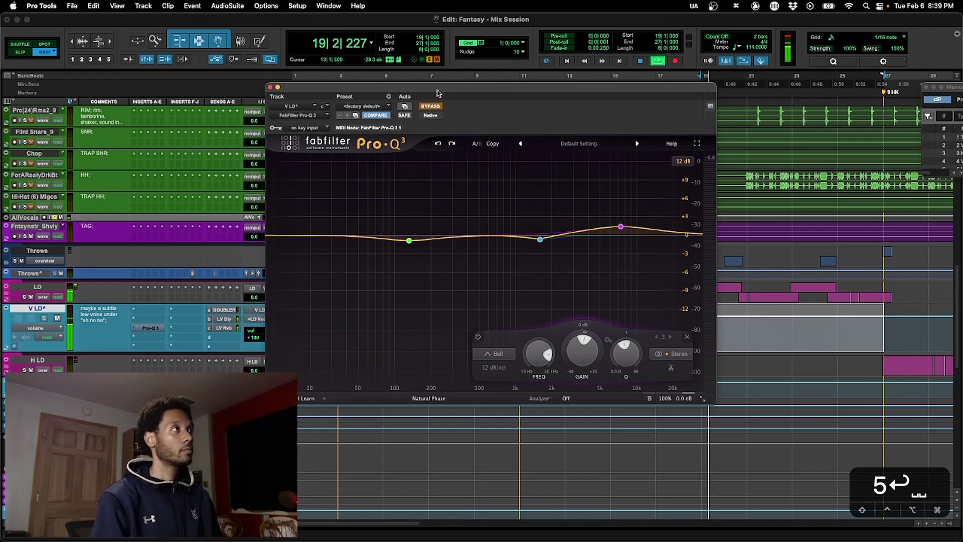
drag(438, 93, 470, 93)
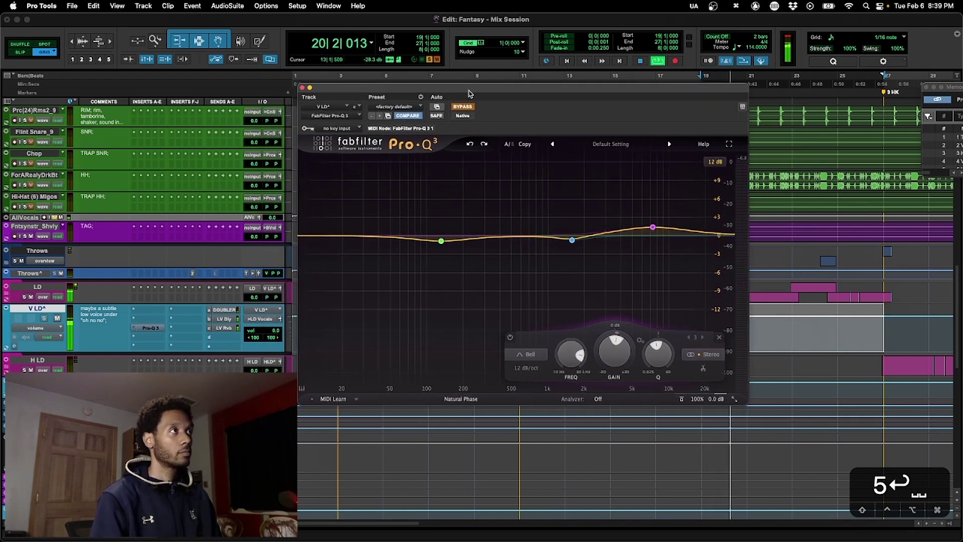
key(space)
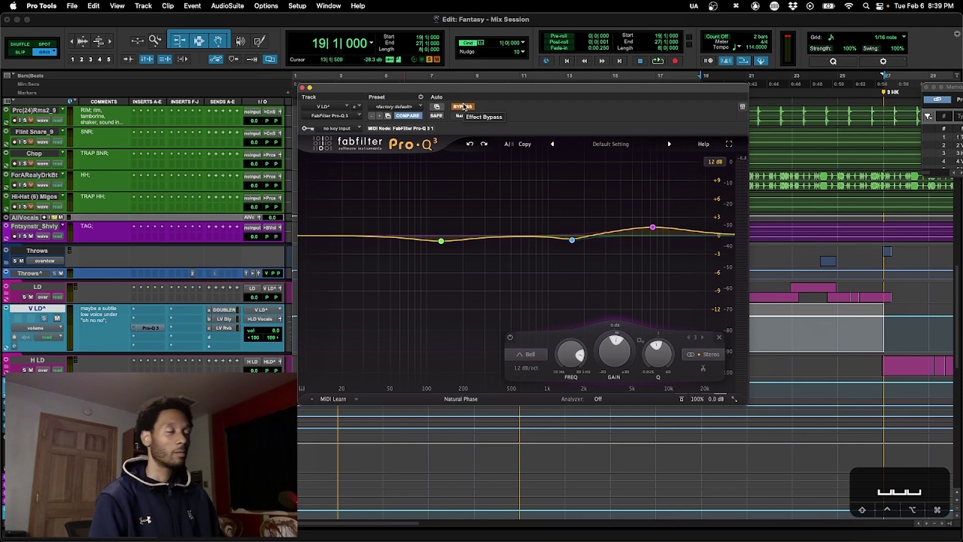
key(space)
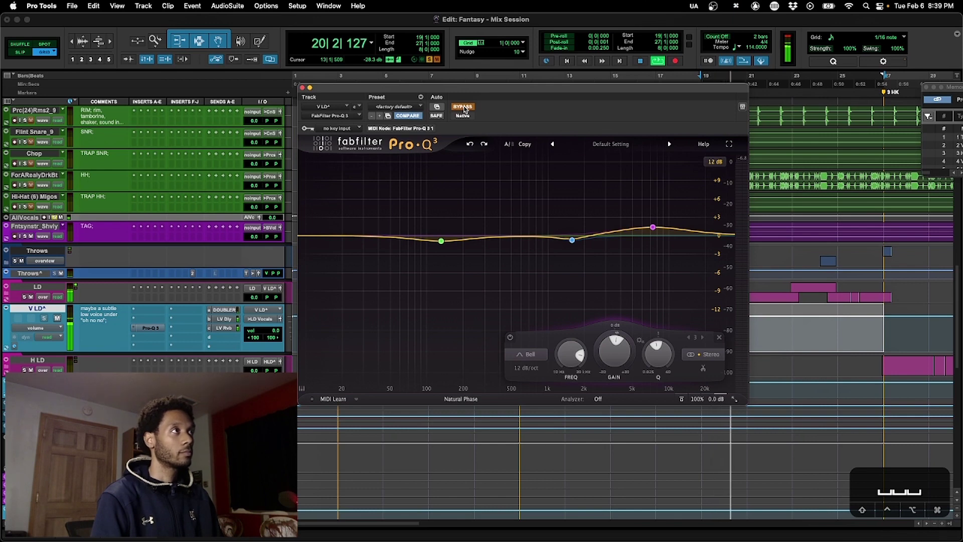
click(464, 108)
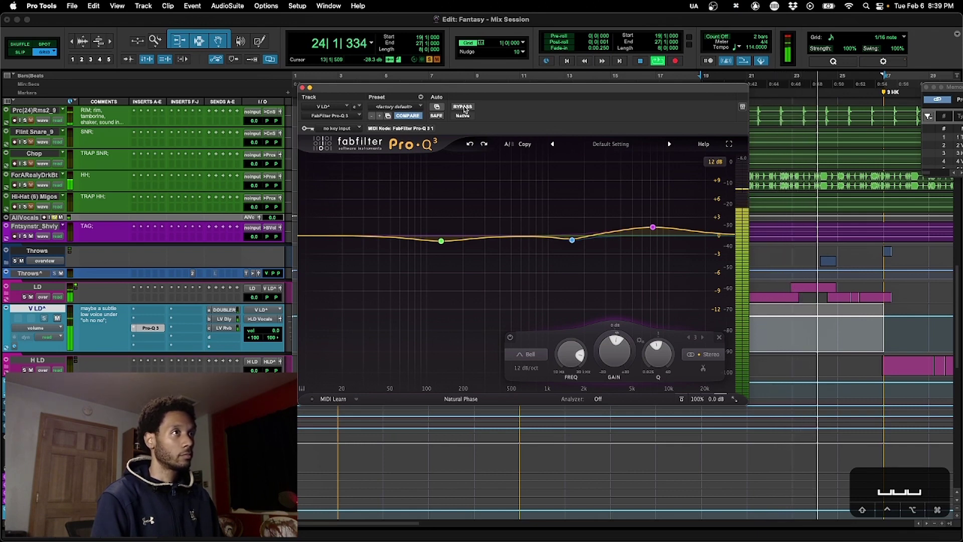
click(464, 109)
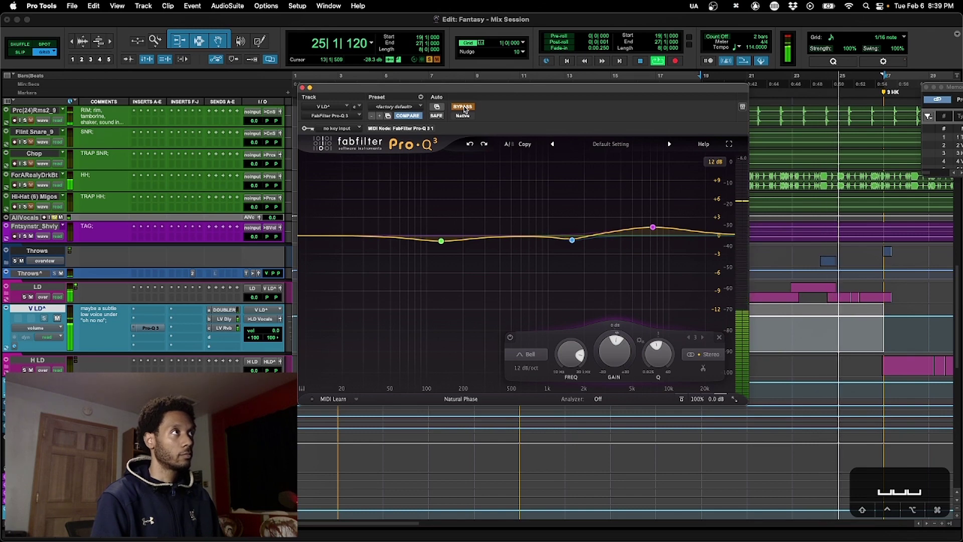
click(464, 108)
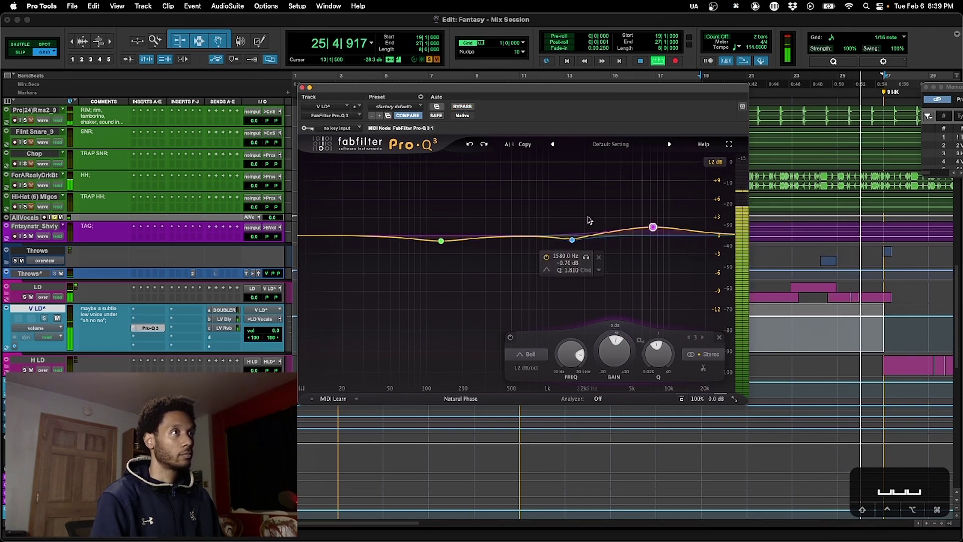
Replace a trial high shelf at the top of the spectrum with a fourth bell band near 20 kHz boosted 0.4 dB.
drag(721, 235, 715, 229)
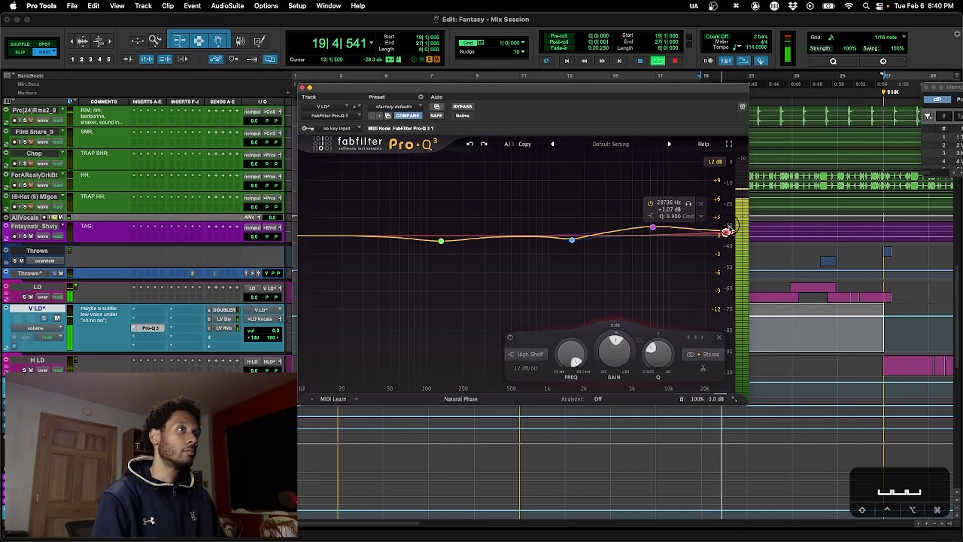
click(701, 204)
click(703, 232)
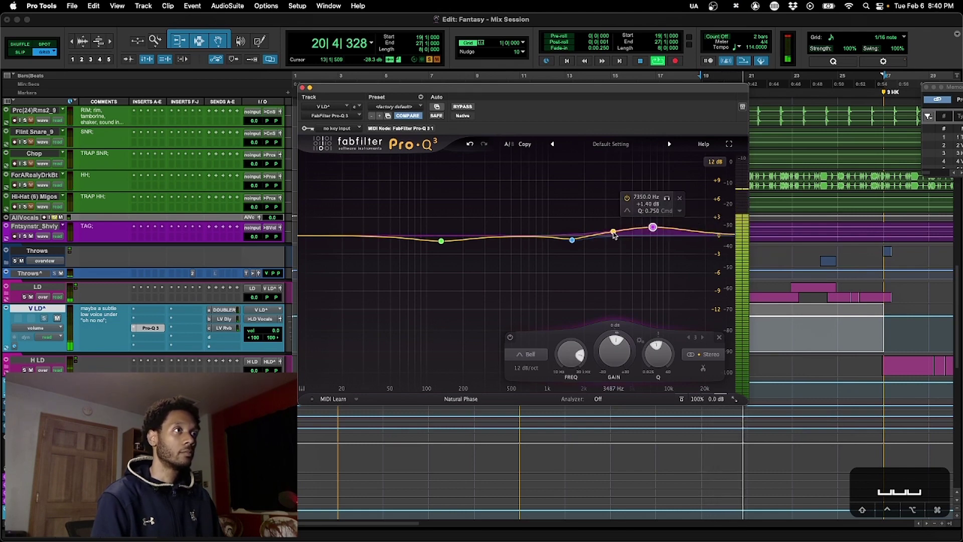
key(Return)
key(period)
key(4)
key(Return)
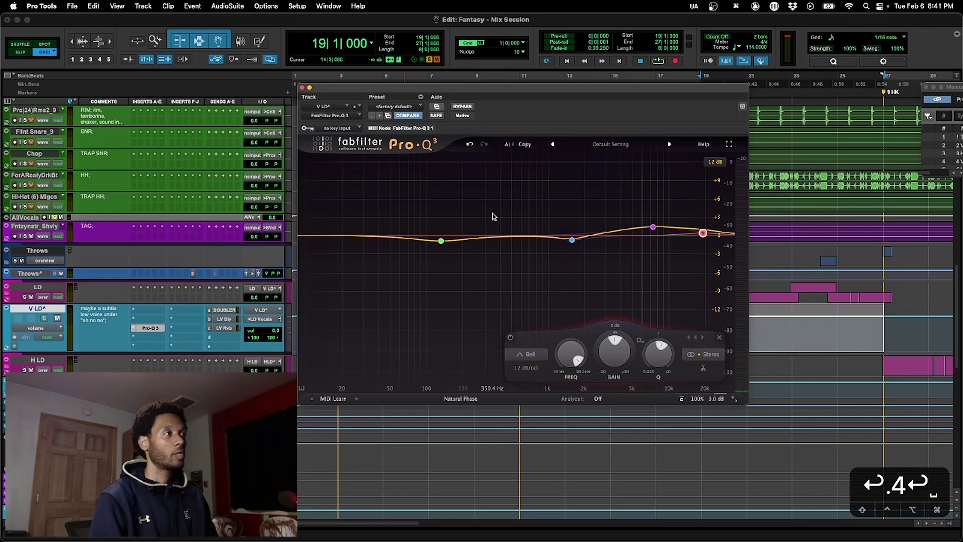
Try a low-mid bell boost of about 0.7 dB at about 323 Hz and delete that band.
mouse_move(441, 241)
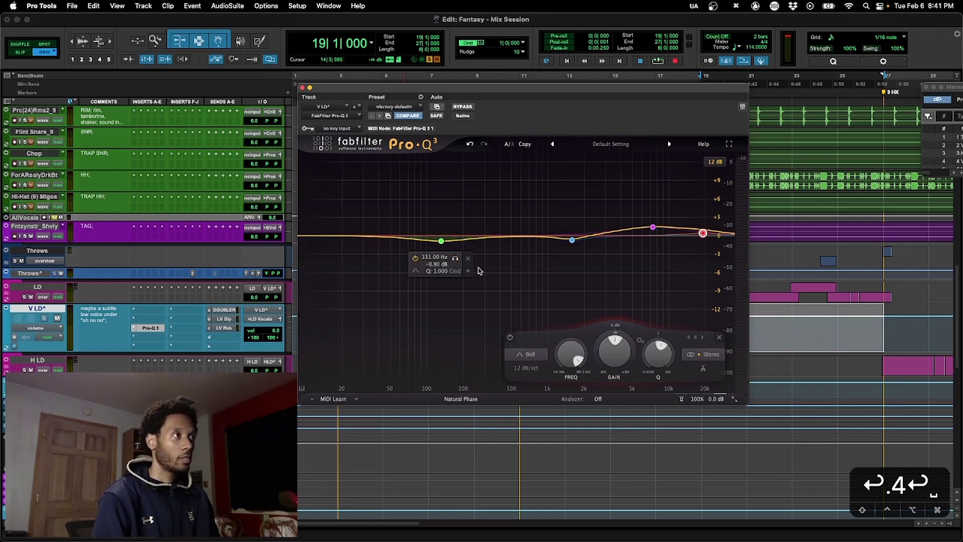
mouse_move(570, 221)
mouse_move(450, 222)
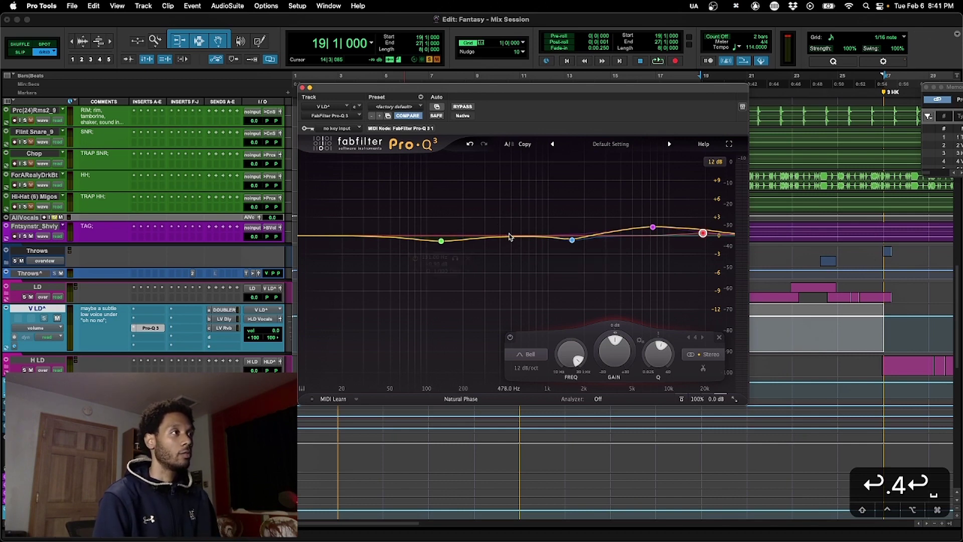
drag(508, 244, 493, 234)
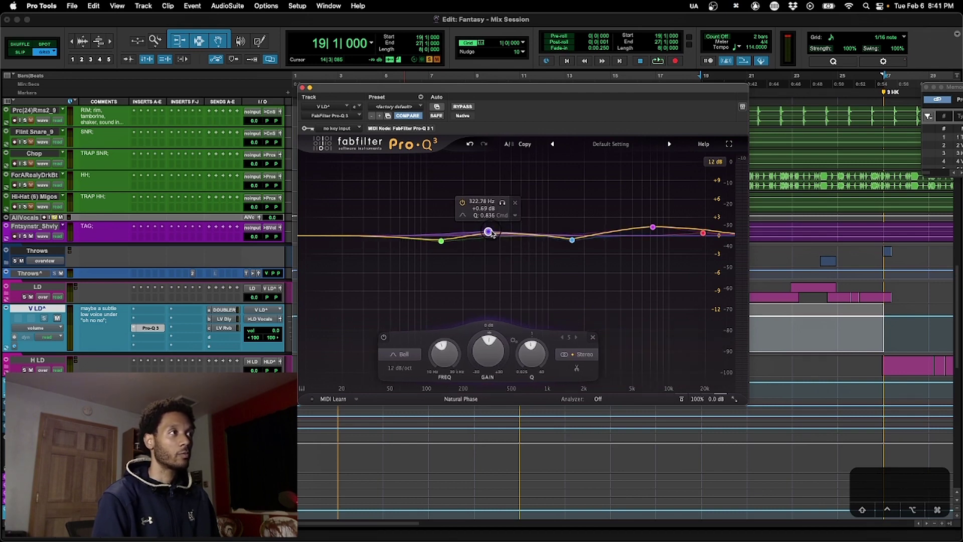
click(516, 205)
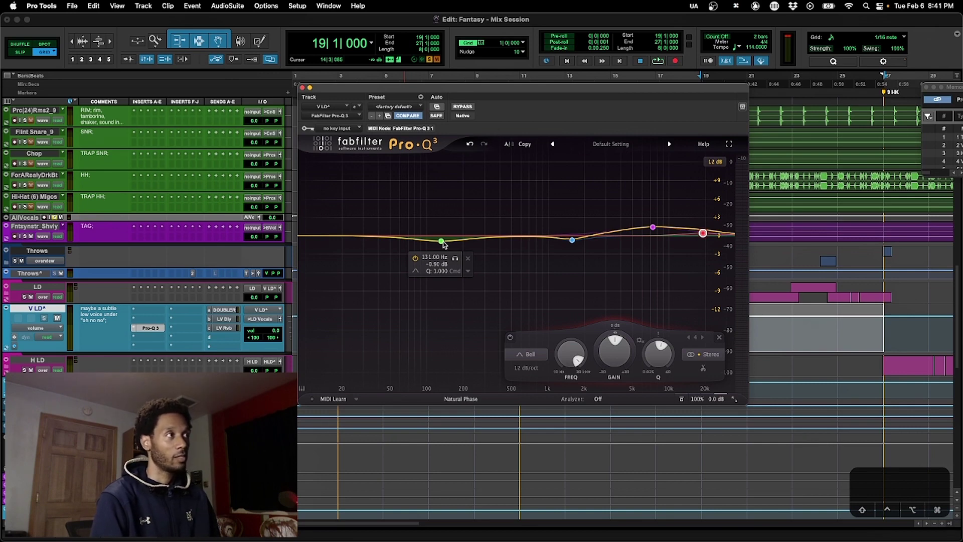
Try boosting the first bell band to about +4.2 dB at 129 Hz together with a low shelf boost, and undo both.
drag(443, 244, 441, 212)
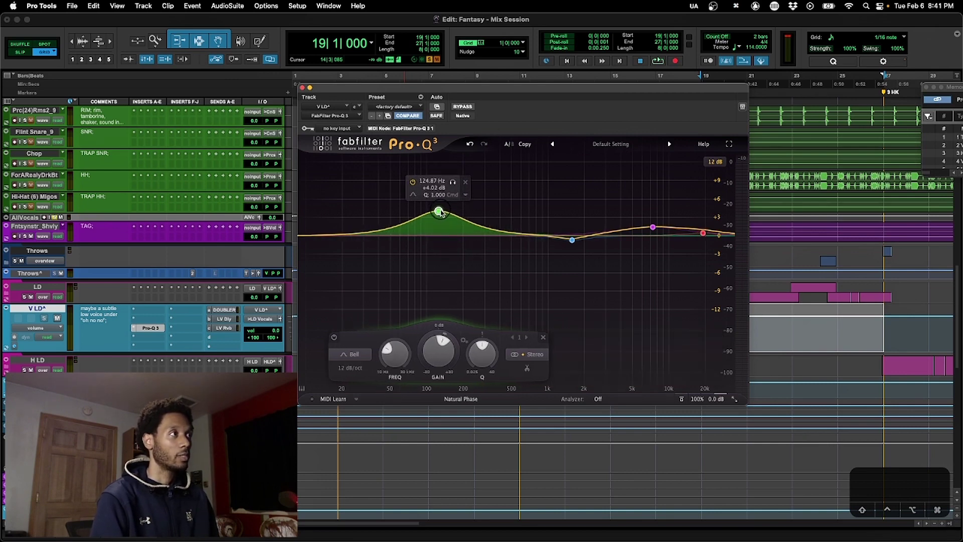
drag(321, 237, 404, 212)
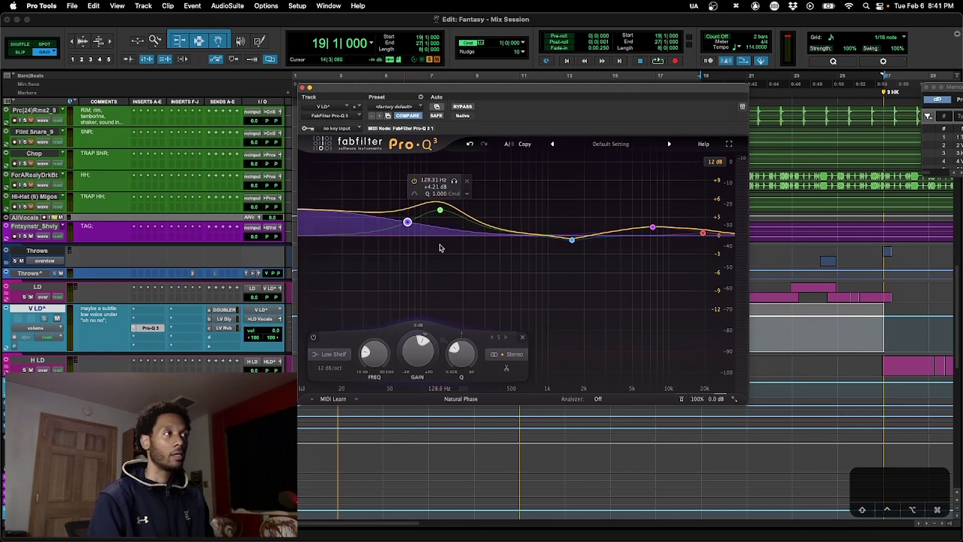
click(470, 144)
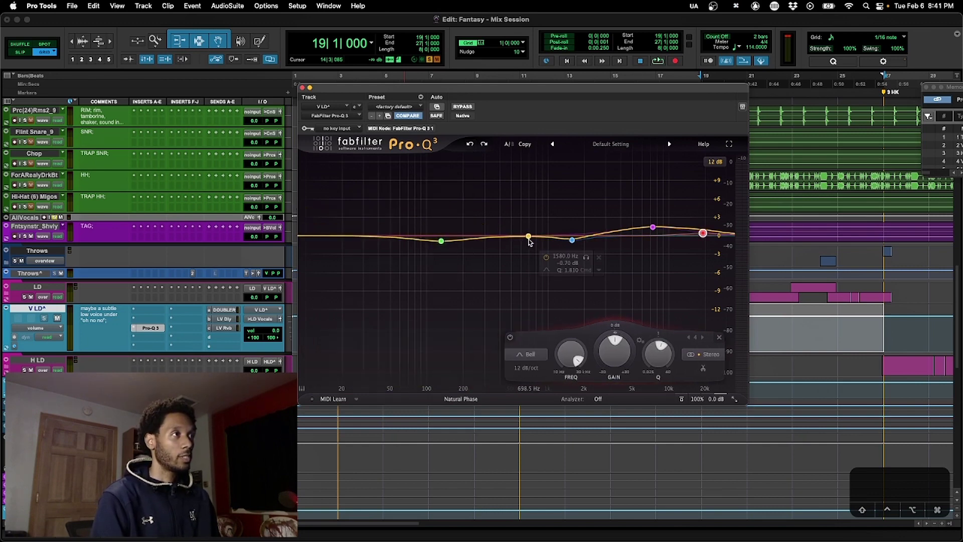
Try a new tilt shelf band at about 493 Hz with about -1.9 dB gain, and undo it.
click(512, 236)
mouse_move(490, 222)
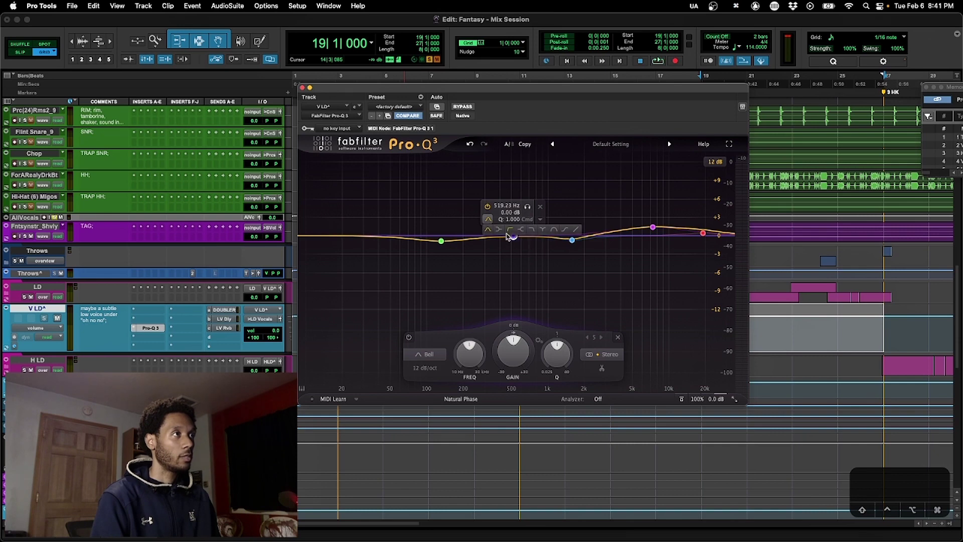
click(566, 231)
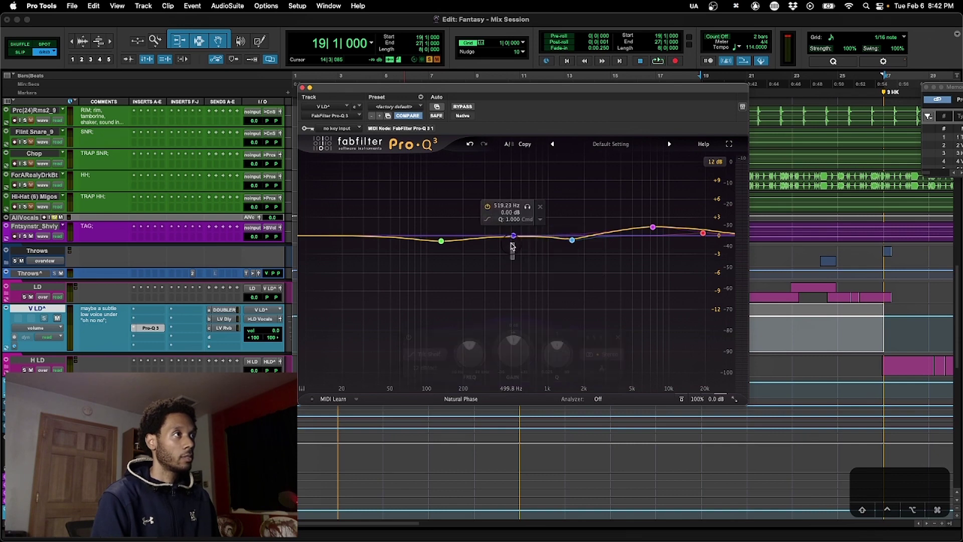
drag(514, 237, 511, 251)
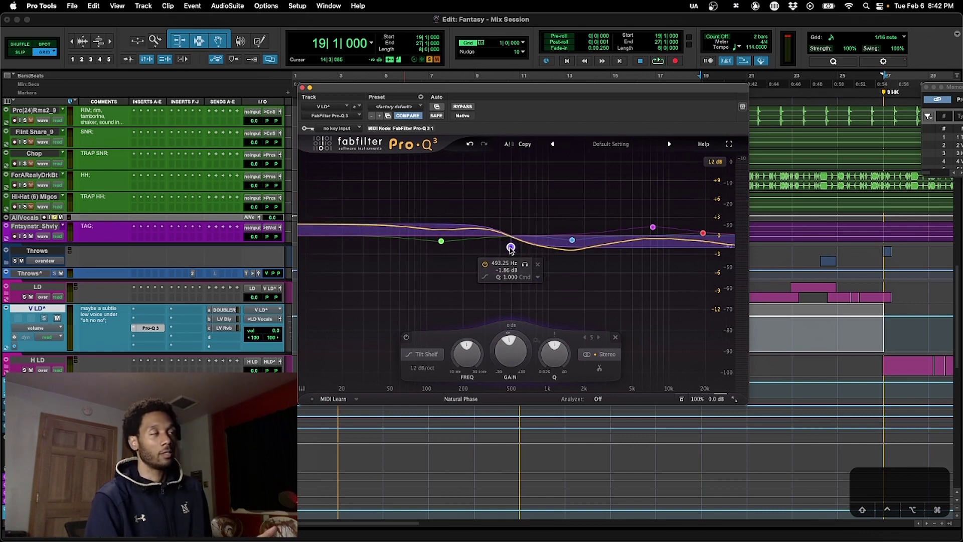
click(471, 145)
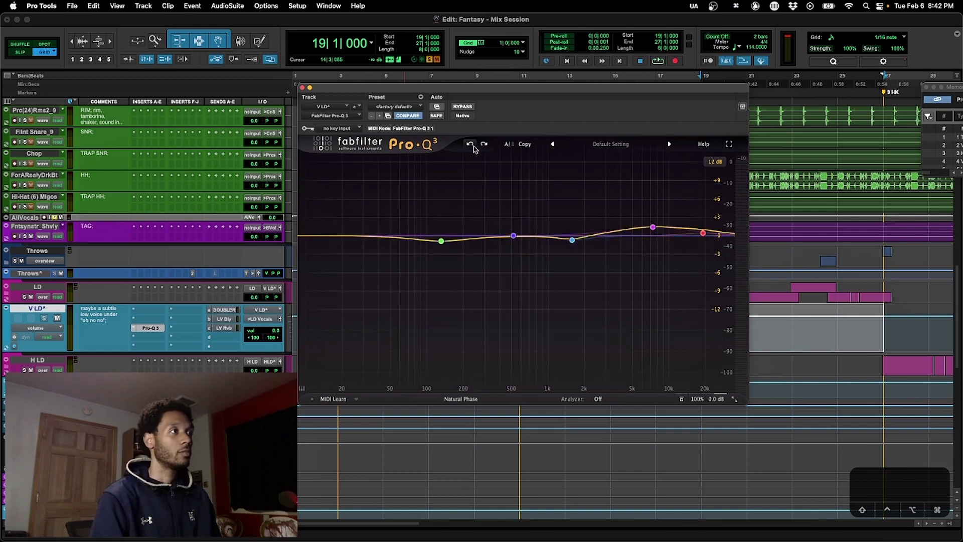
click(472, 145)
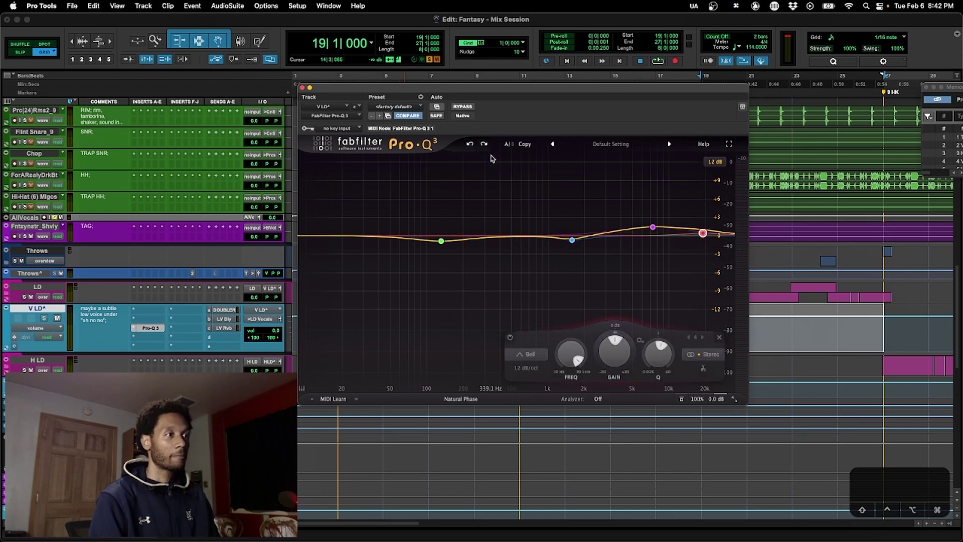